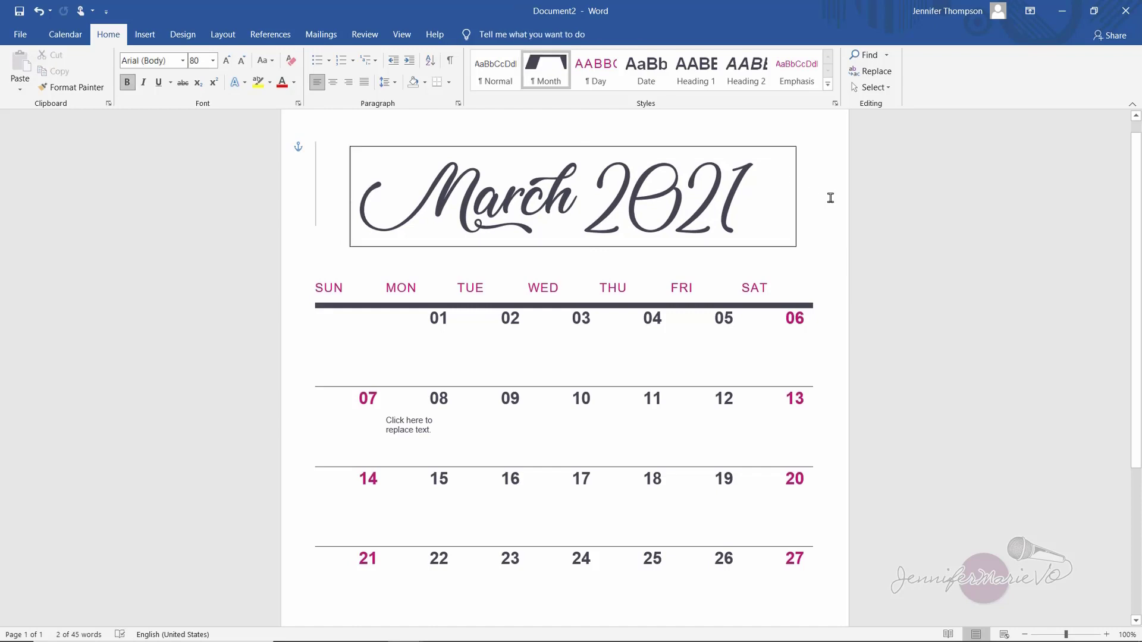
- Set the March 2021 title box's outline to No line in Format Shape
{"action": "left_click", "coordinate": [773, 149]}
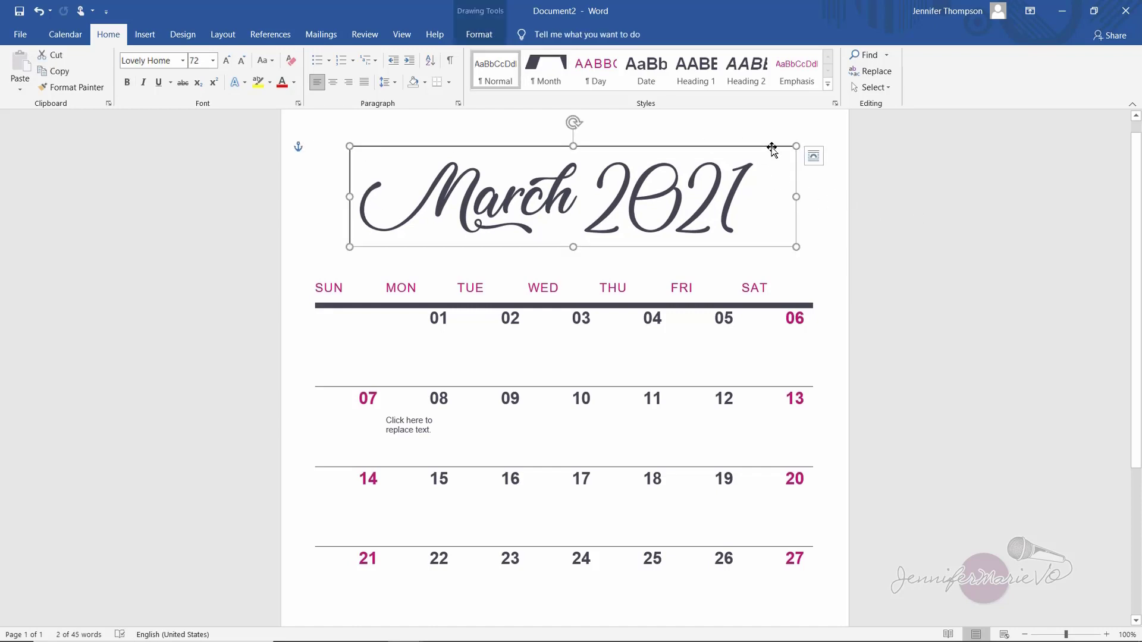
{"action": "right_click", "coordinate": [772, 148]}
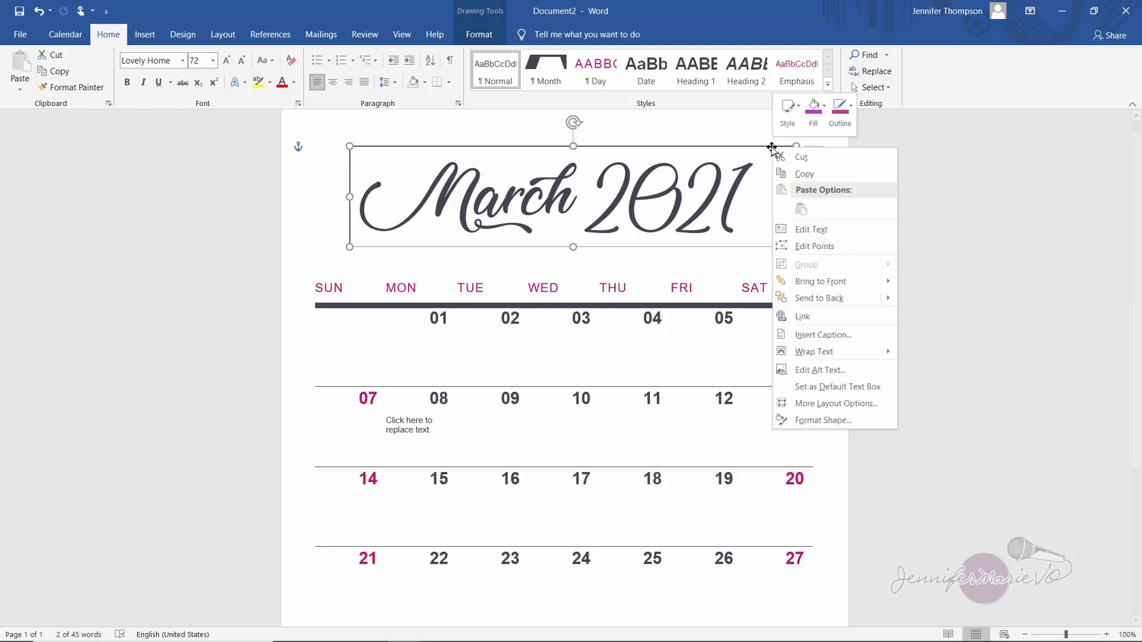
{"action": "left_click", "coordinate": [820, 419]}
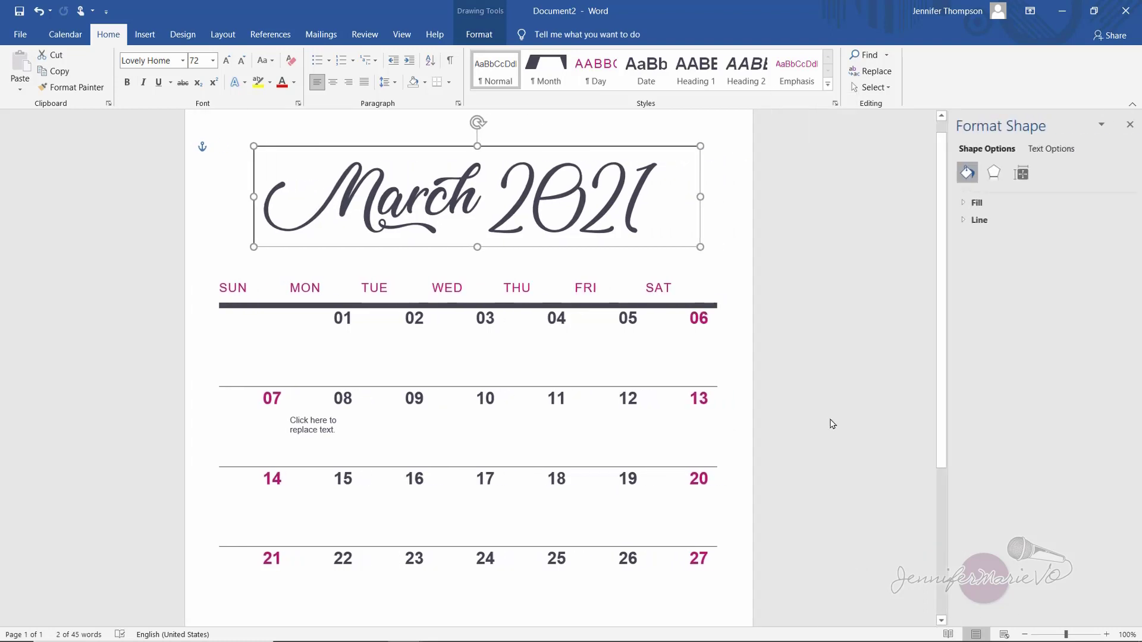
{"action": "left_click", "coordinate": [962, 221]}
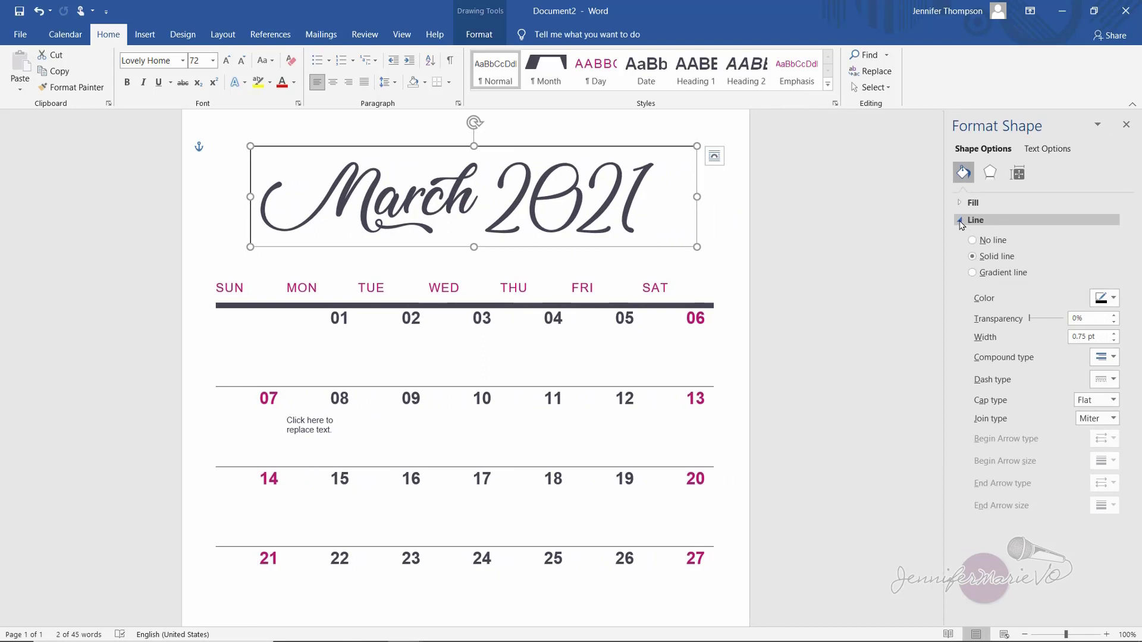
{"action": "left_click", "coordinate": [974, 241]}
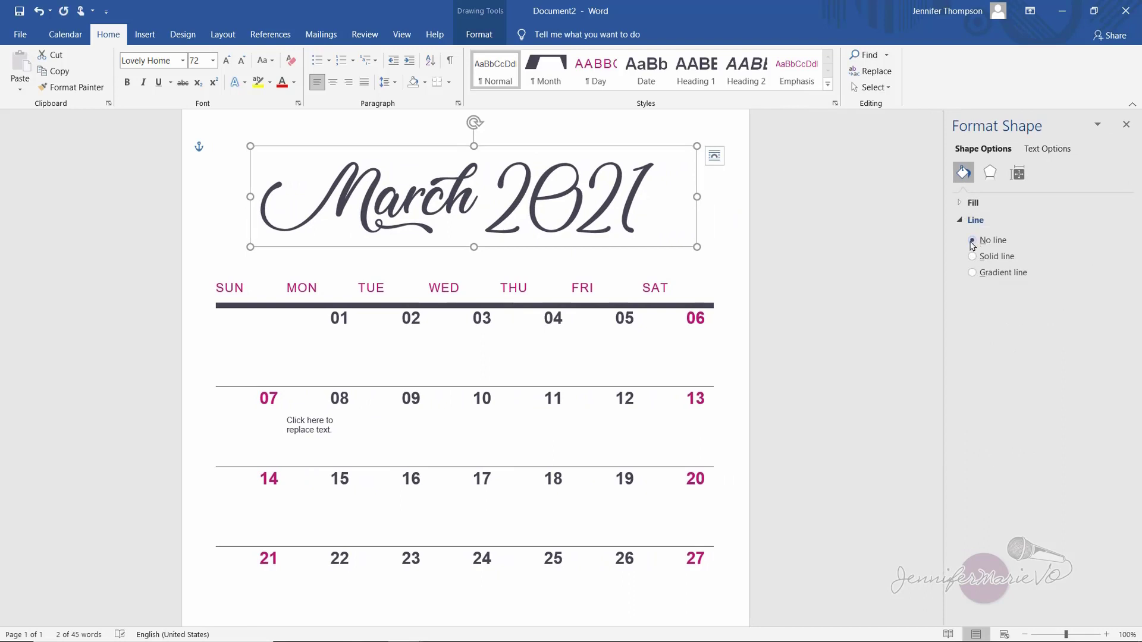
- Try a magenta solid fill on the title box, then remove the fill again
{"action": "left_click", "coordinate": [973, 203]}
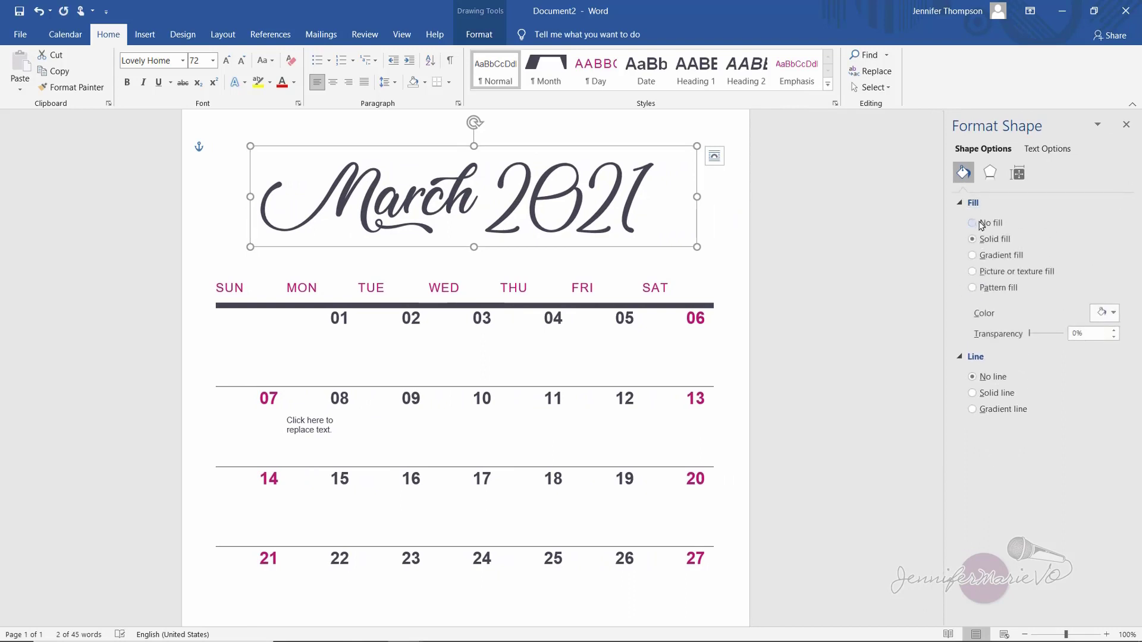
{"action": "left_click", "coordinate": [986, 225]}
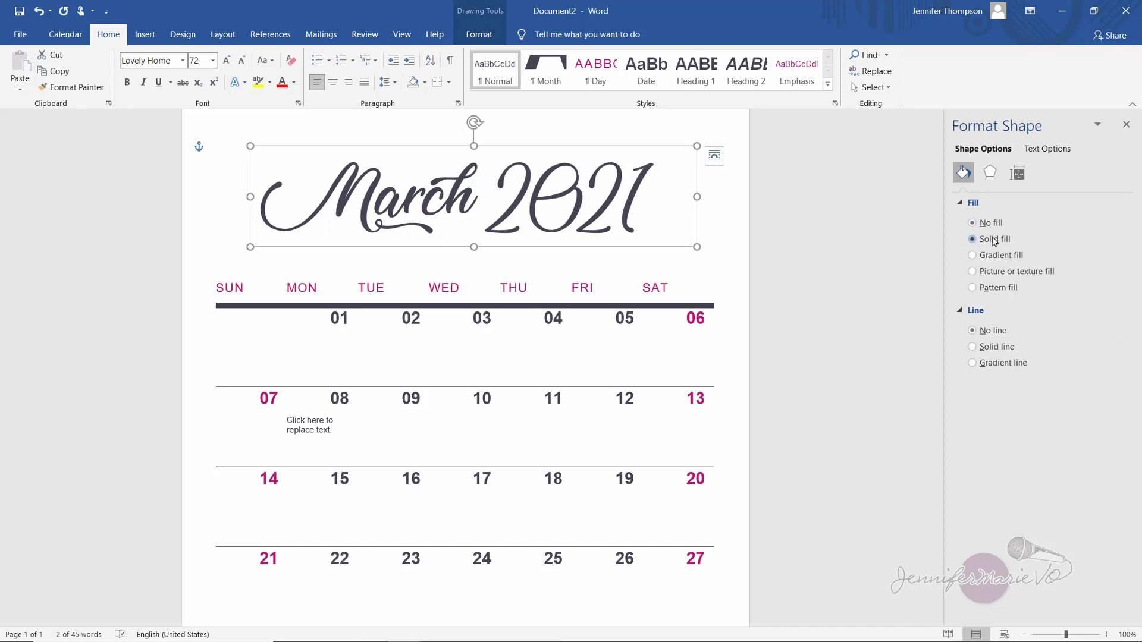
{"action": "left_click", "coordinate": [995, 239]}
{"action": "left_click", "coordinate": [1108, 313]}
{"action": "left_click", "coordinate": [1089, 346]}
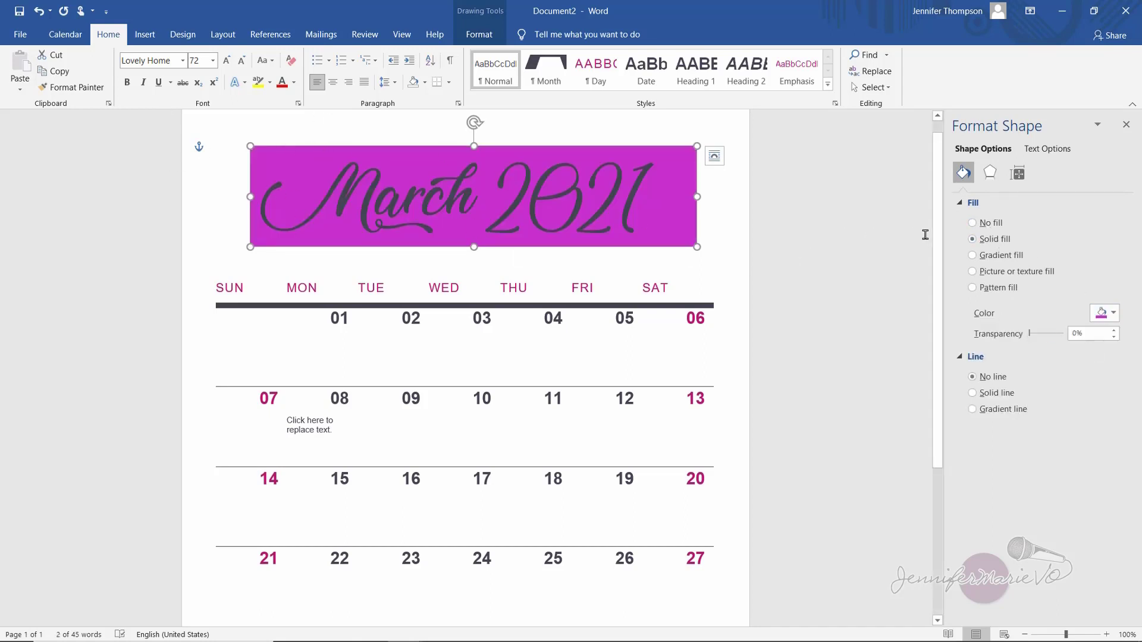
{"action": "left_click", "coordinate": [637, 205]}
- Drag the title box slightly up and to the right
{"action": "left_click", "coordinate": [624, 170]}
{"action": "left_click_drag", "start_coordinate": [618, 146], "coordinate": [665, 142]}
{"action": "left_click", "coordinate": [222, 138]}
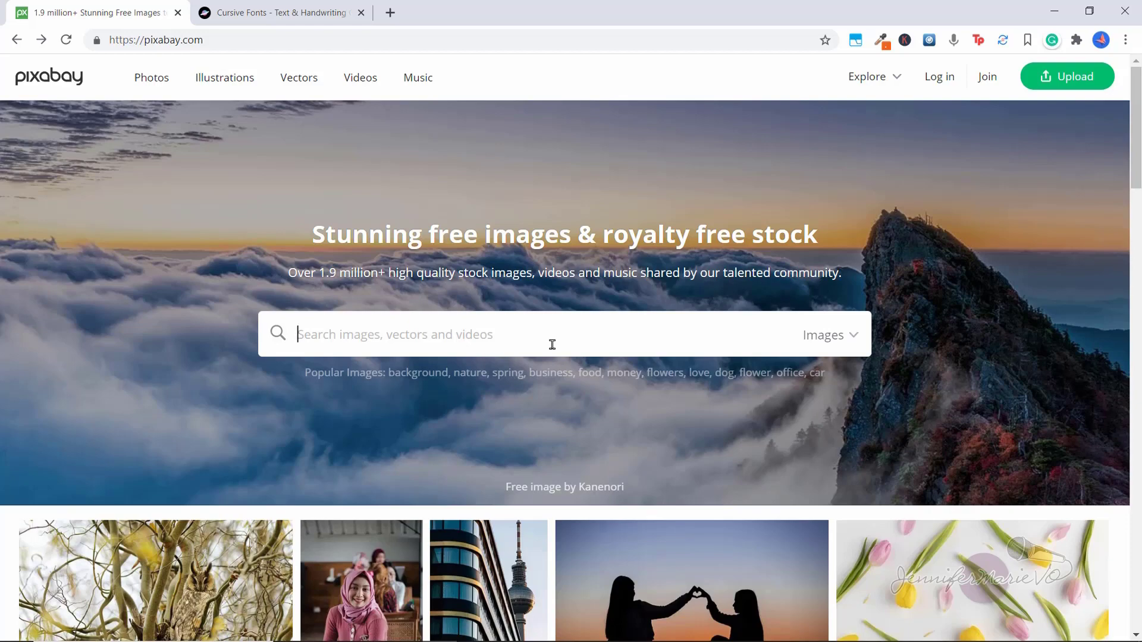
- Search Pixabay for 'flower' and open the red-petaled watercolour flower painting
{"action": "type", "text": "flower"}
{"action": "key", "text": "Return"}
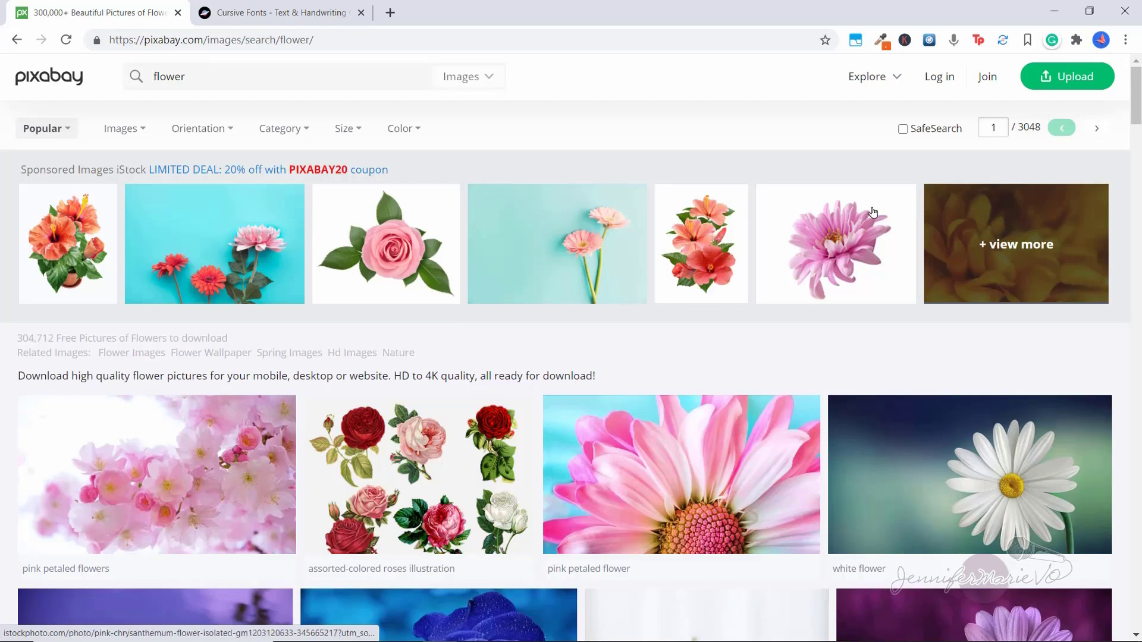
{"action": "scroll", "coordinate": [551, 249], "scroll_direction": "down", "scroll_amount": 4}
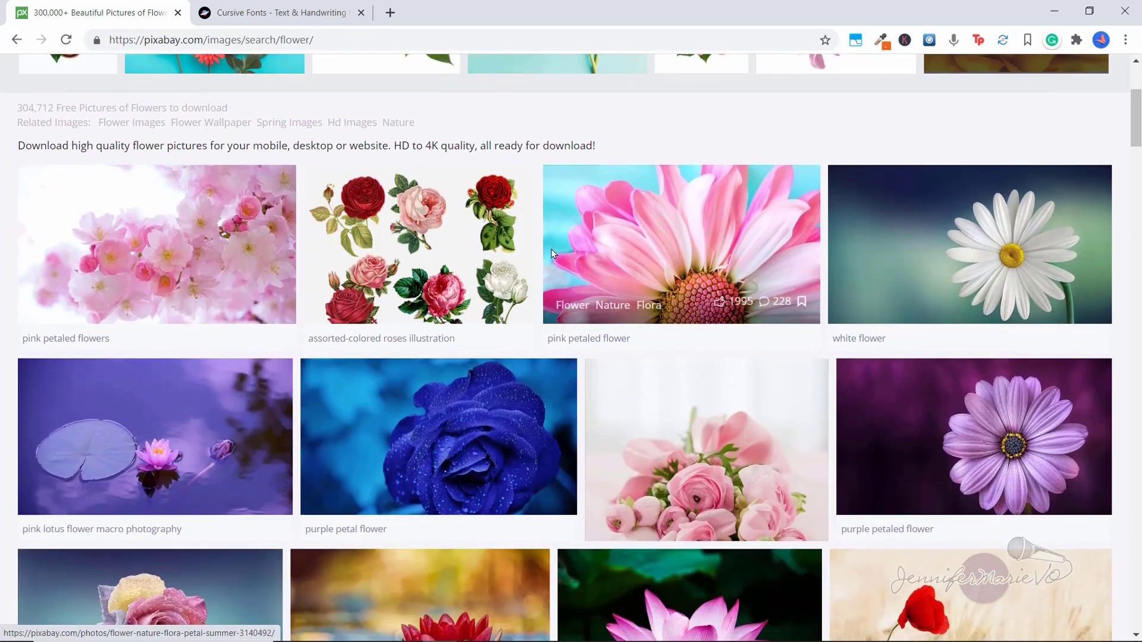
{"action": "scroll", "coordinate": [892, 410], "scroll_direction": "down", "scroll_amount": 8}
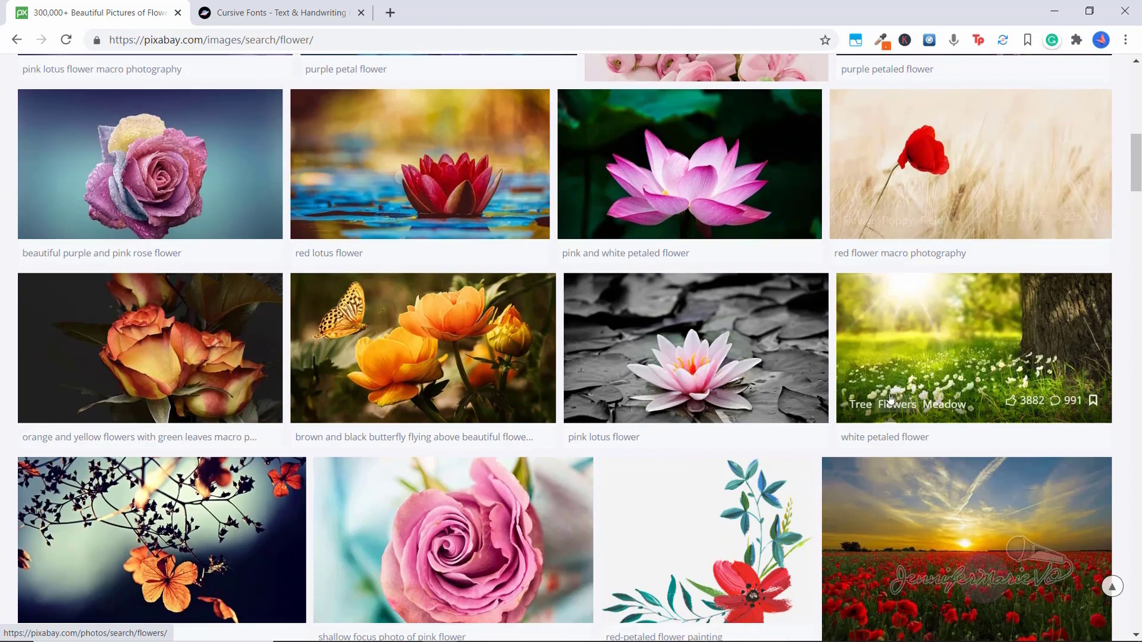
{"action": "scroll", "coordinate": [774, 381], "scroll_direction": "down", "scroll_amount": 4}
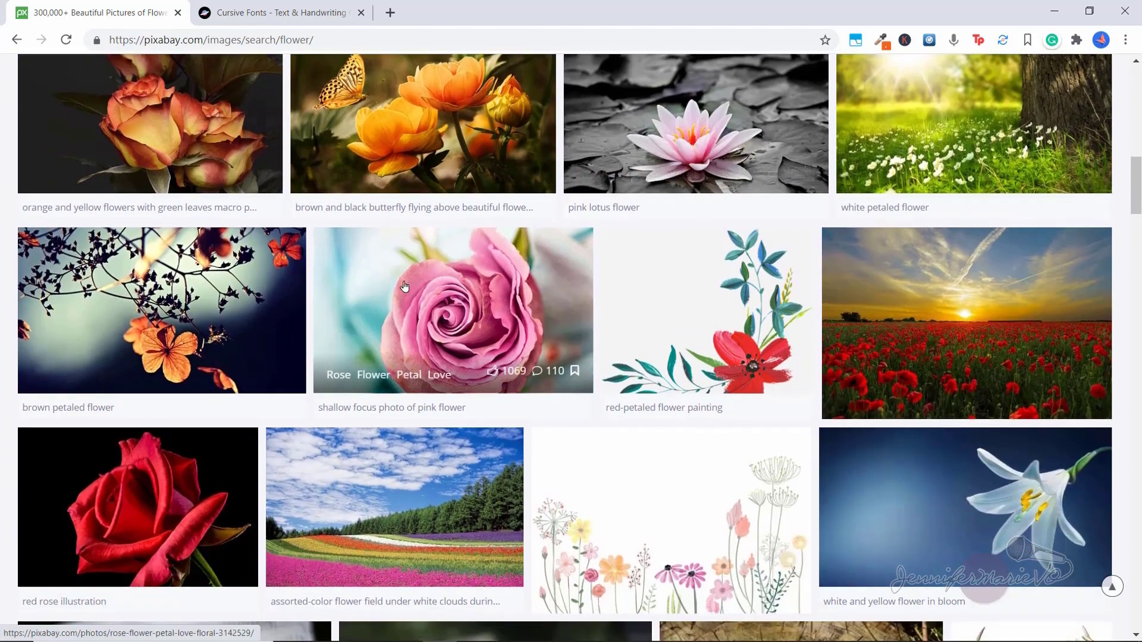
{"action": "scroll", "coordinate": [736, 397], "scroll_direction": "down", "scroll_amount": 1}
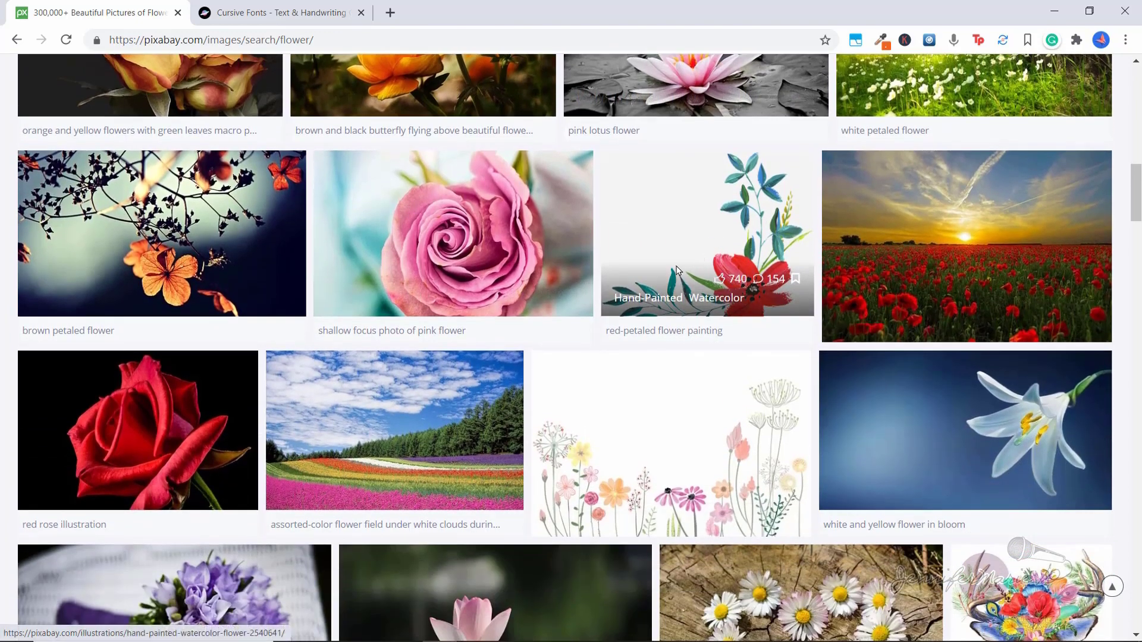
{"action": "left_click", "coordinate": [708, 238]}
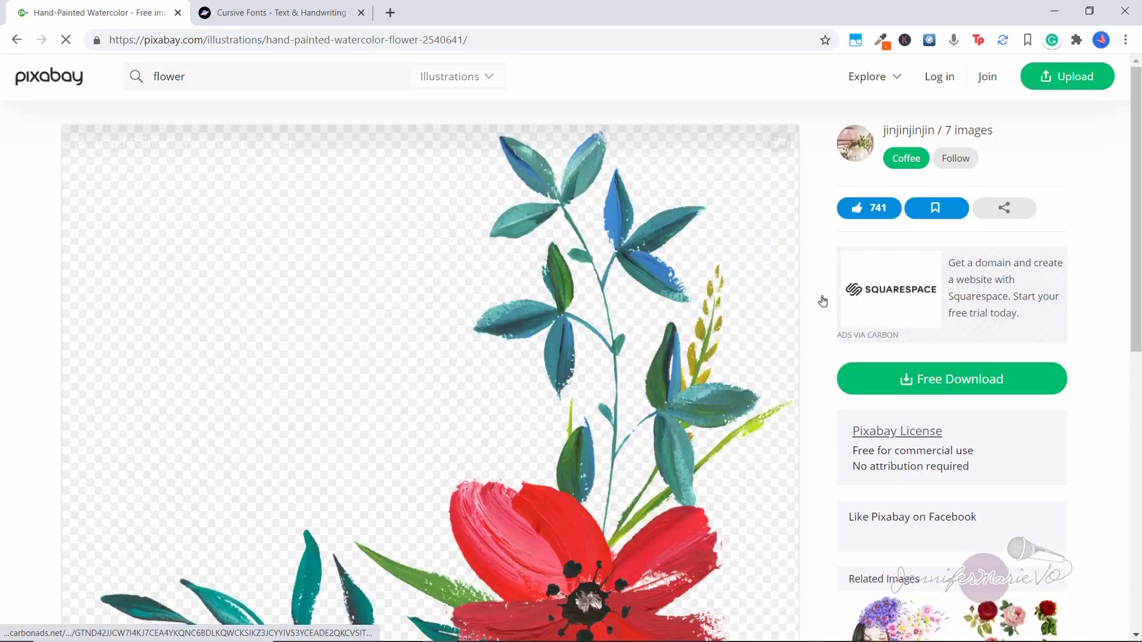
{"action": "scroll", "coordinate": [743, 291], "scroll_direction": "down", "scroll_amount": 2}
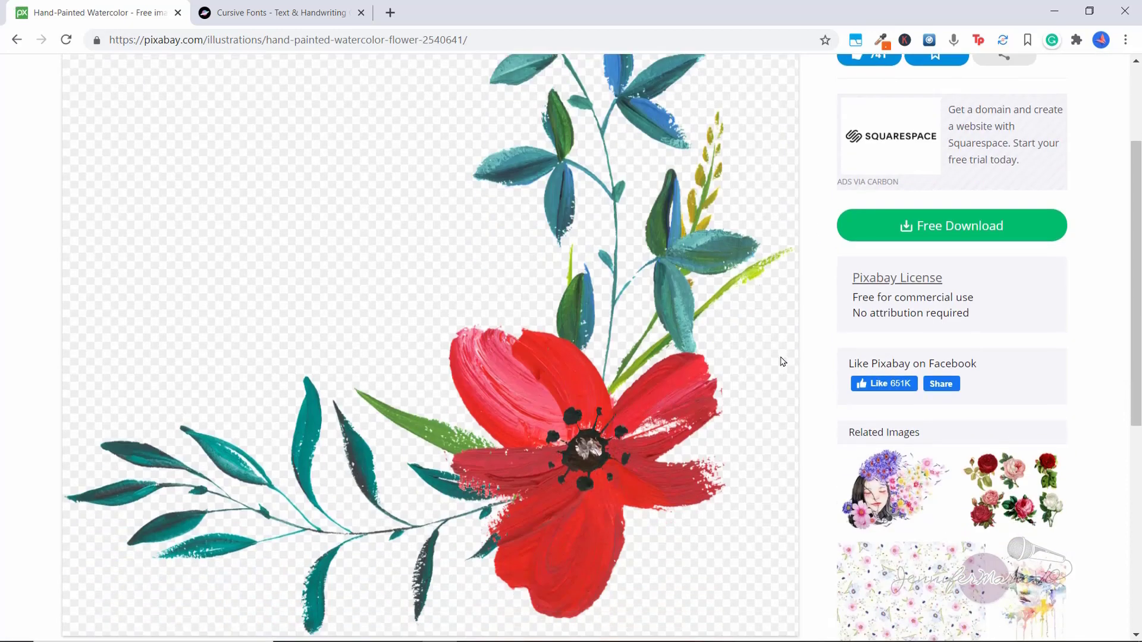
{"action": "scroll", "coordinate": [786, 360], "scroll_direction": "up", "scroll_amount": 1}
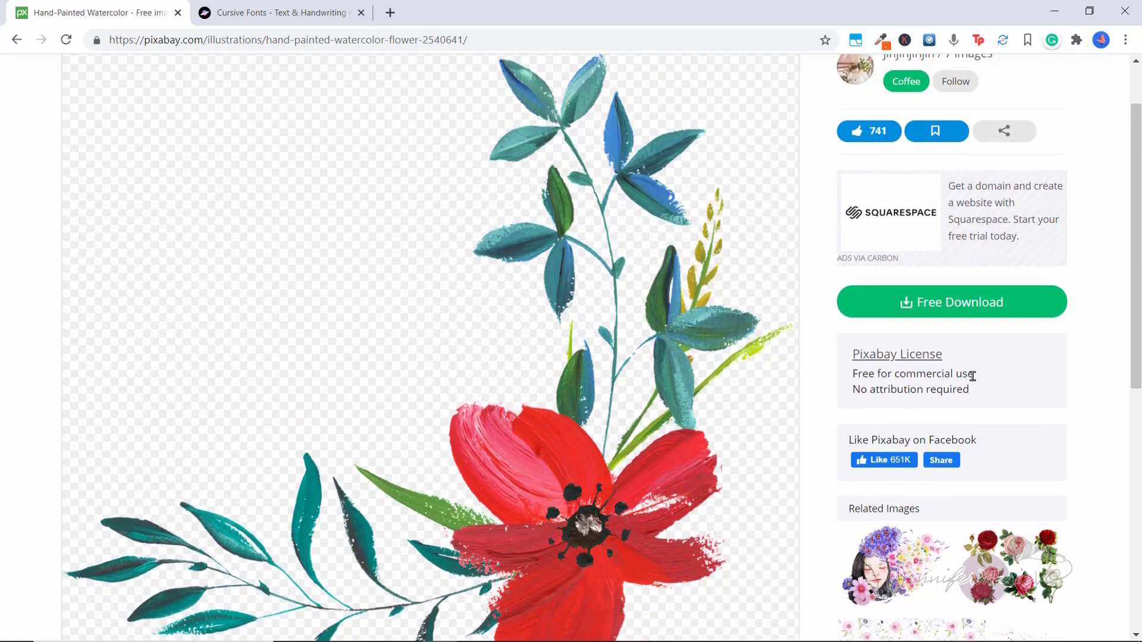
- Download the 1280×1156 PNG version of the painting, passing the captcha
{"action": "left_click", "coordinate": [965, 302]}
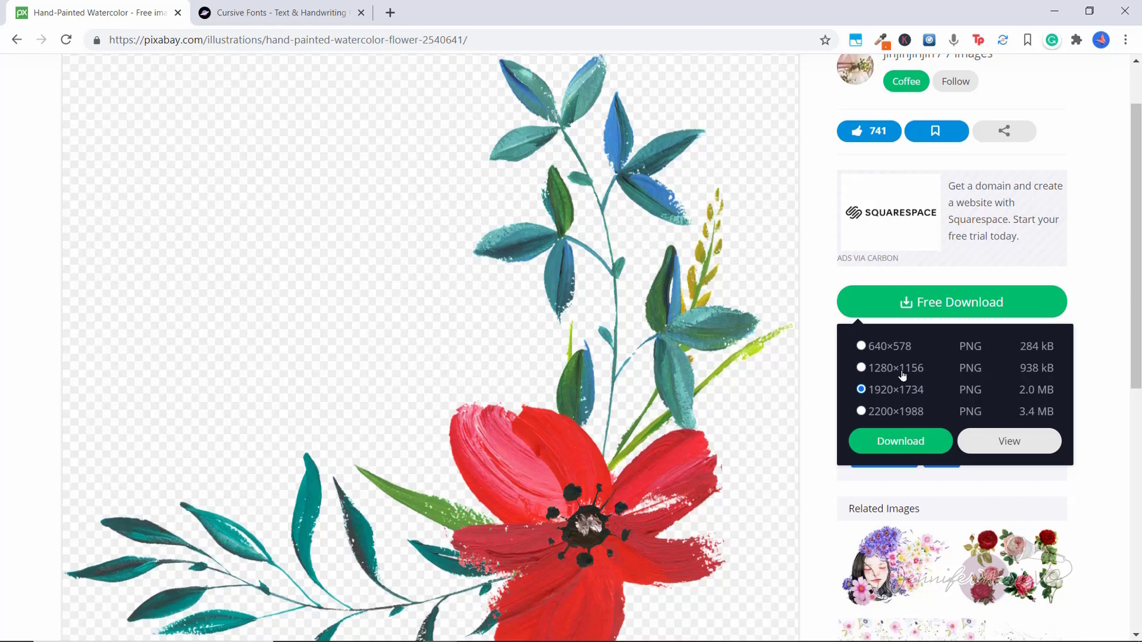
{"action": "left_click", "coordinate": [915, 443]}
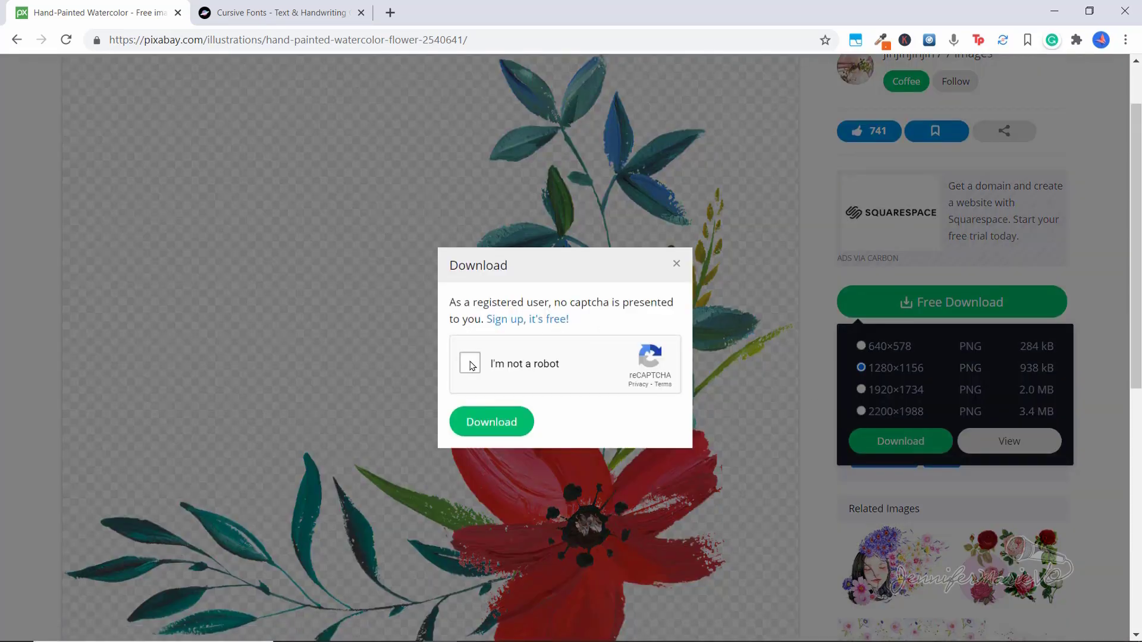
{"action": "left_click", "coordinate": [471, 364]}
{"action": "left_click", "coordinate": [517, 423]}
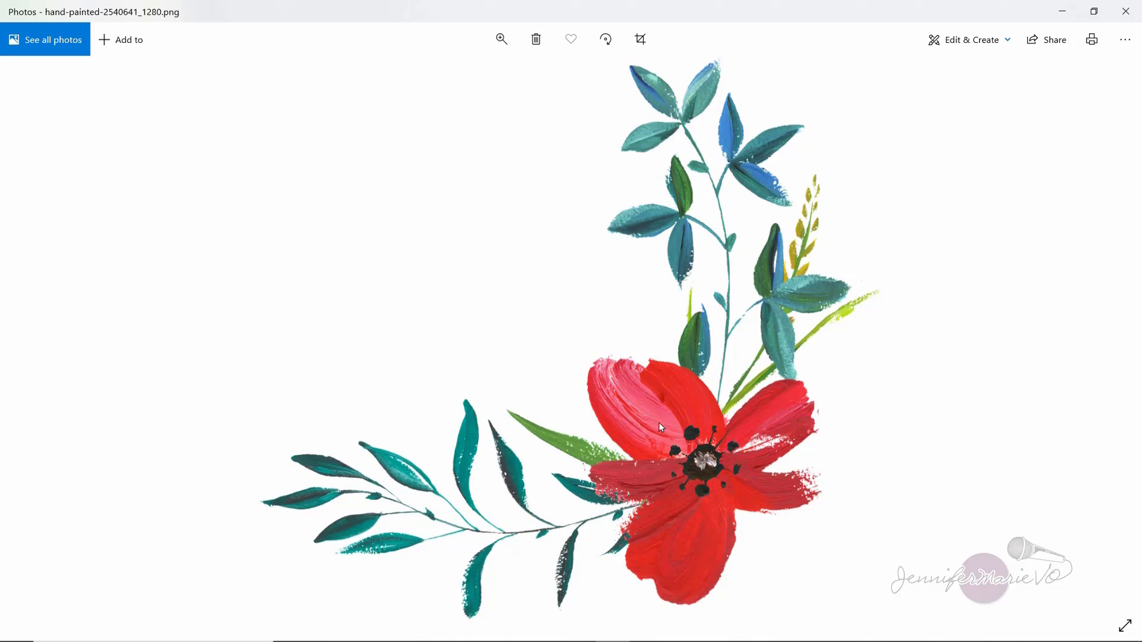
{"action": "left_click", "coordinate": [636, 633]}
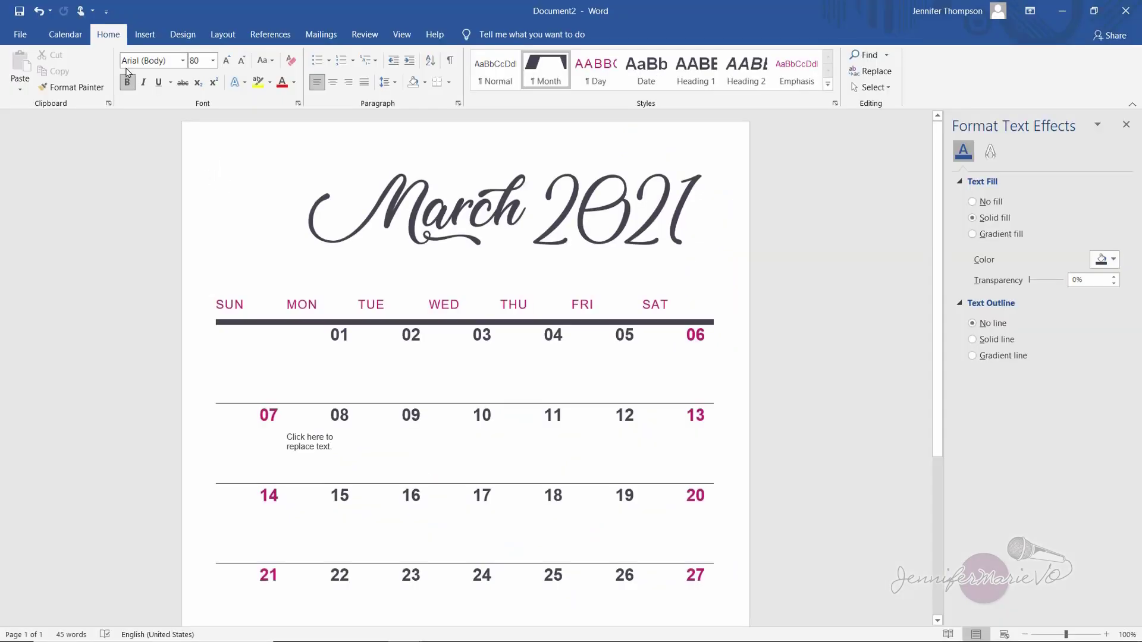
- Insert the downloaded watercolour flower image from the Downloads folder into the calendar
{"action": "left_click", "coordinate": [149, 37]}
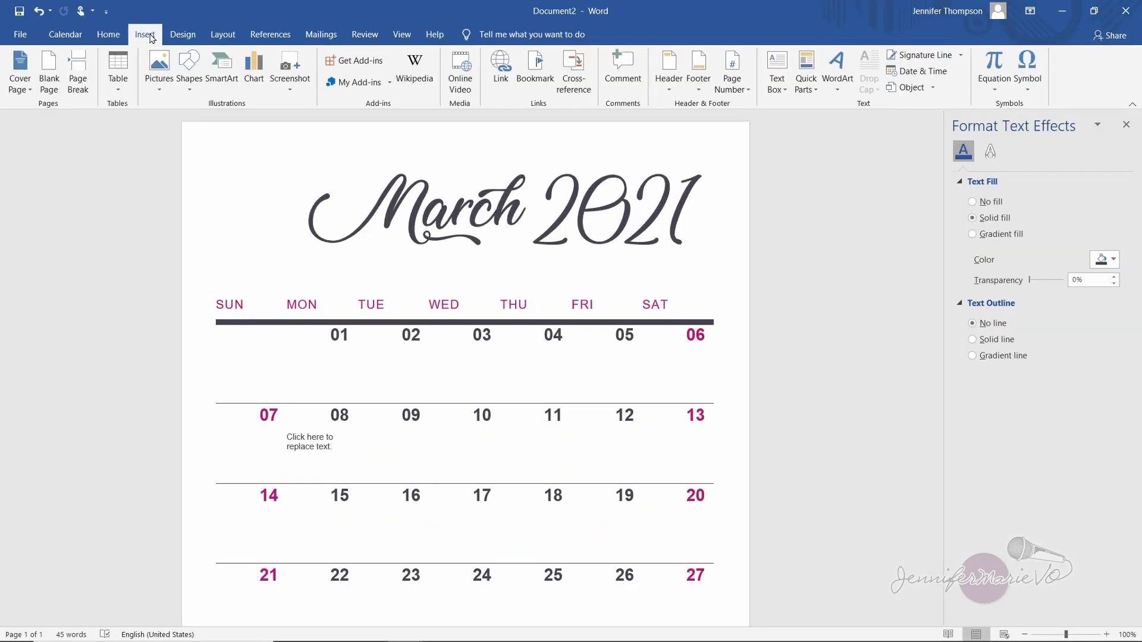
{"action": "left_click", "coordinate": [159, 86]}
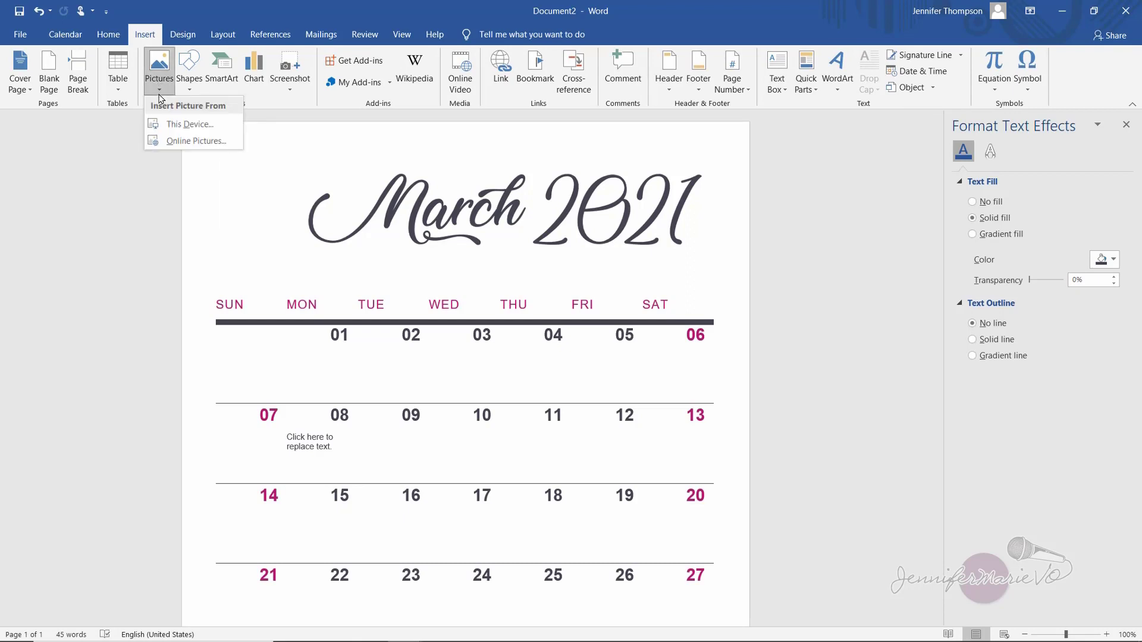
{"action": "left_click", "coordinate": [180, 126]}
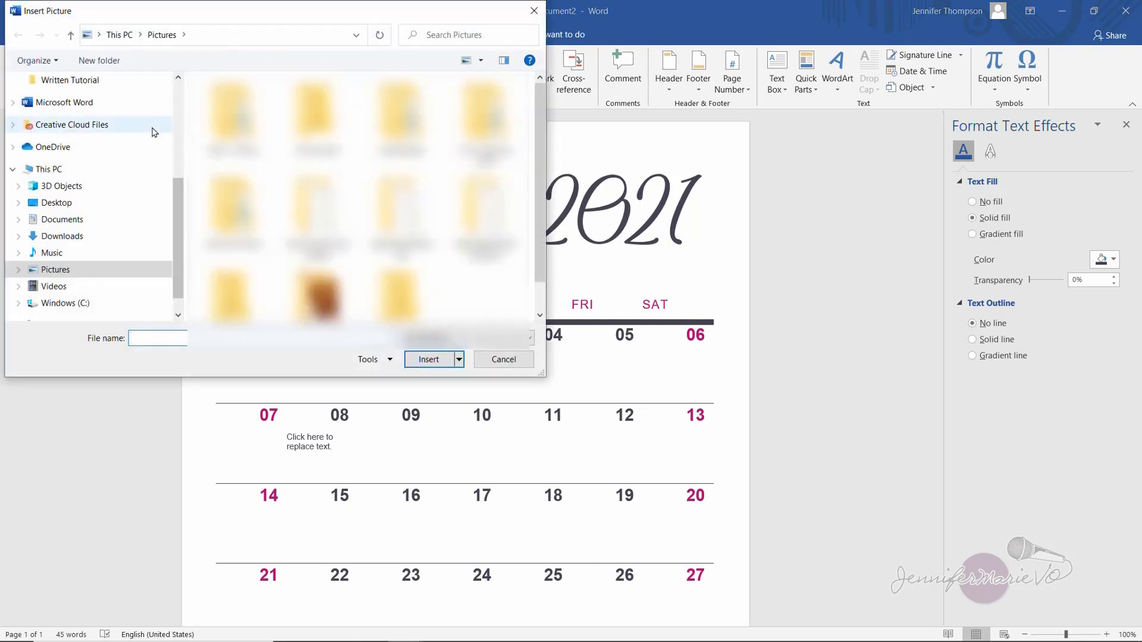
{"action": "left_click", "coordinate": [92, 236]}
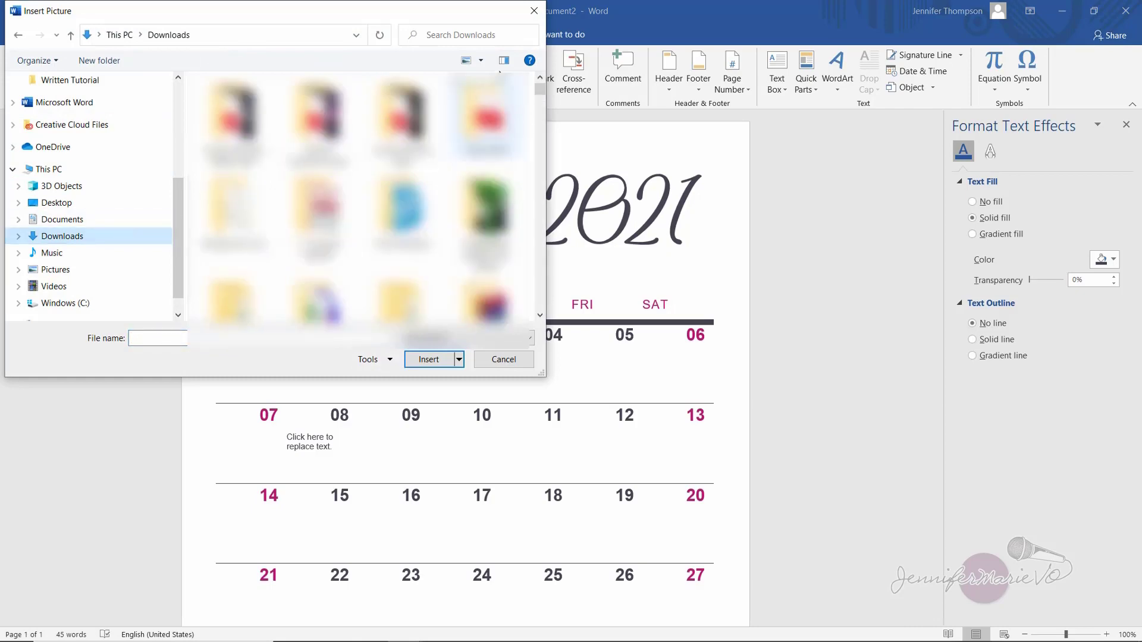
{"action": "double_click", "coordinate": [493, 276]}
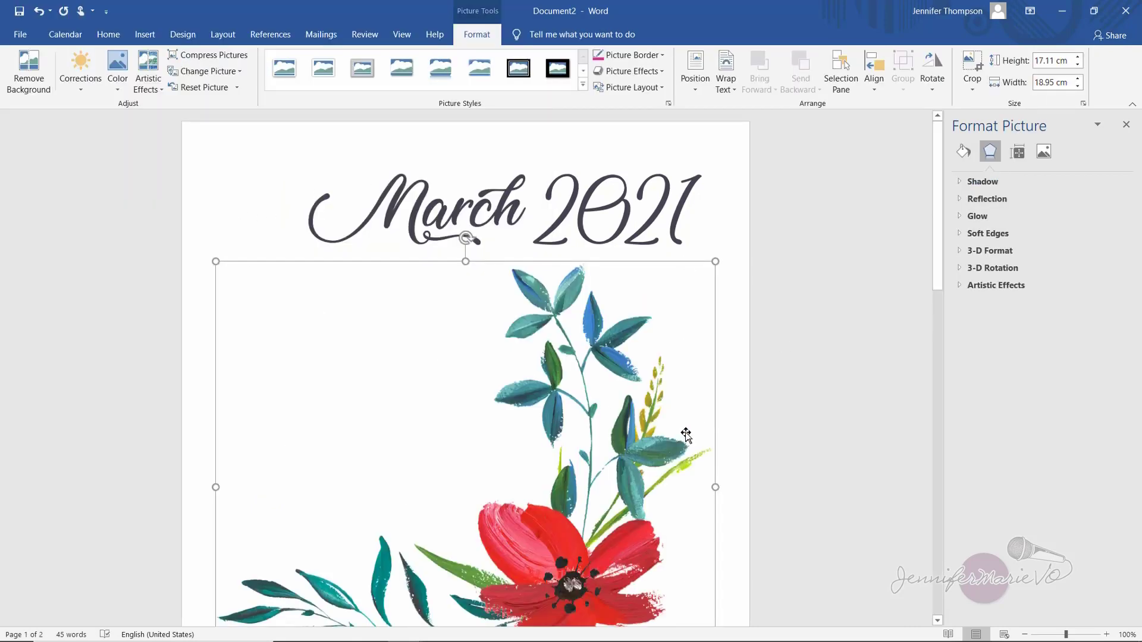
{"action": "scroll", "coordinate": [683, 434], "scroll_direction": "down", "scroll_amount": 5}
{"action": "scroll", "coordinate": [520, 293], "scroll_direction": "down", "scroll_amount": 15}
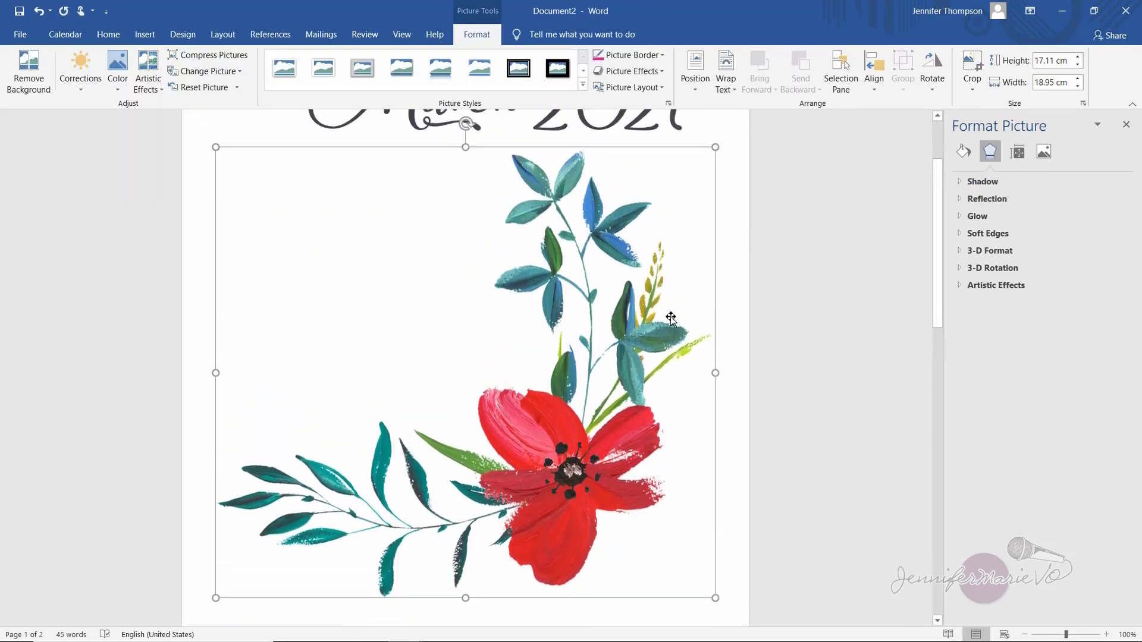
{"action": "scroll", "coordinate": [562, 364], "scroll_direction": "up", "scroll_amount": 20}
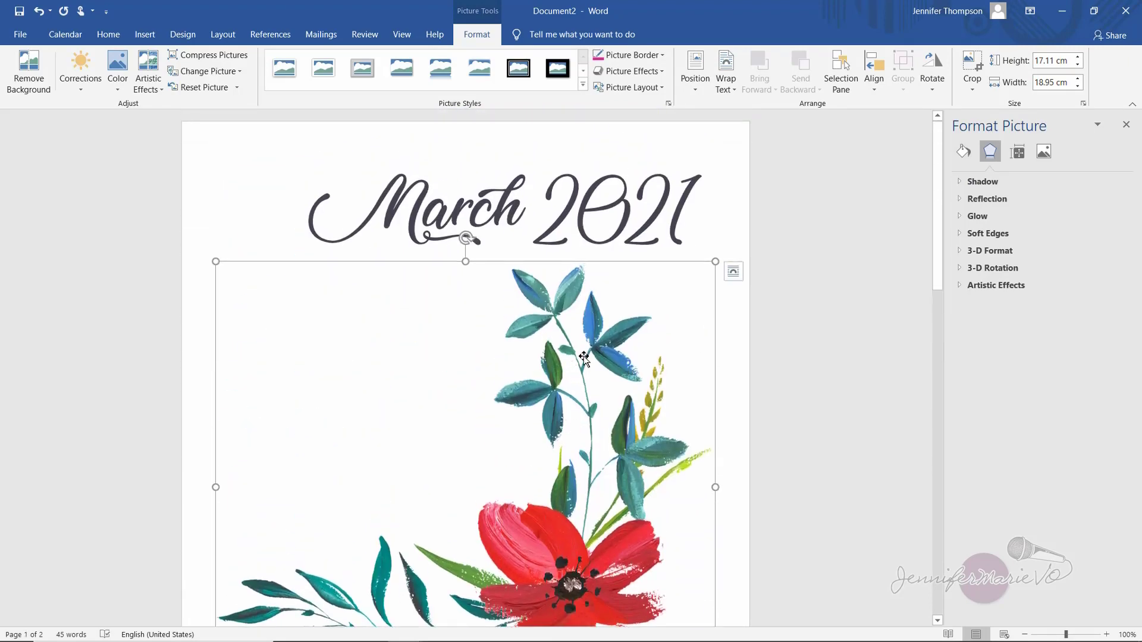
{"action": "right_click", "coordinate": [540, 347]}
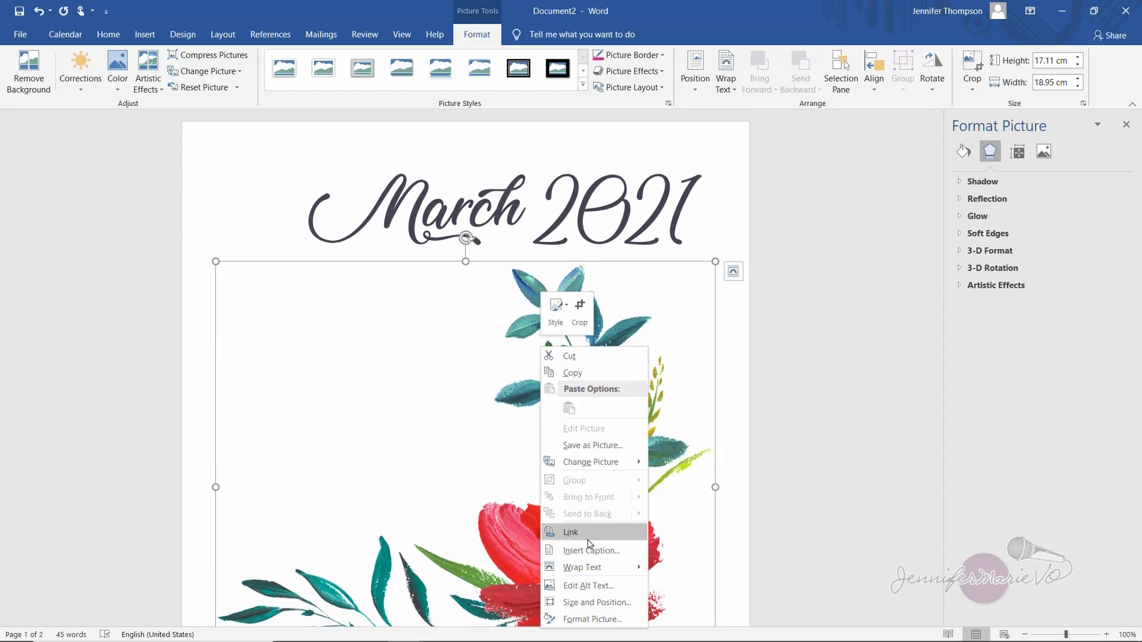
{"action": "mouse_move", "coordinate": [598, 567]}
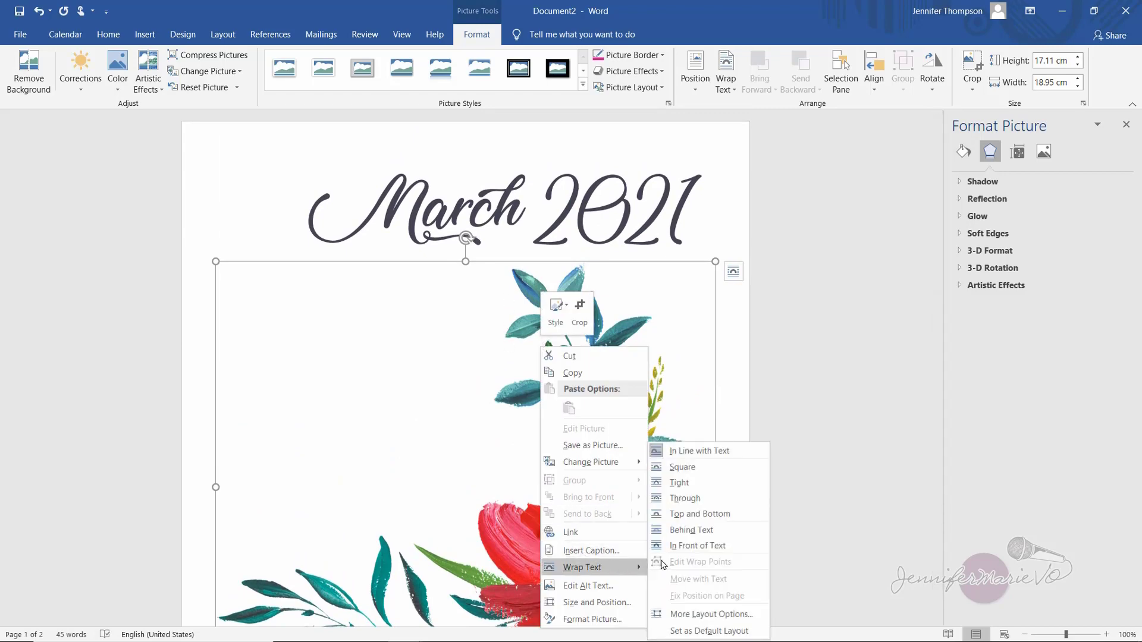
- Put the flower picture behind the text and shrink it to corner size
{"action": "left_click", "coordinate": [692, 530]}
{"action": "left_click_drag", "start_coordinate": [568, 269], "coordinate": [543, 143]}
{"action": "left_click_drag", "start_coordinate": [689, 588], "coordinate": [409, 333]}
{"action": "left_click_drag", "start_coordinate": [448, 369], "coordinate": [366, 284]}
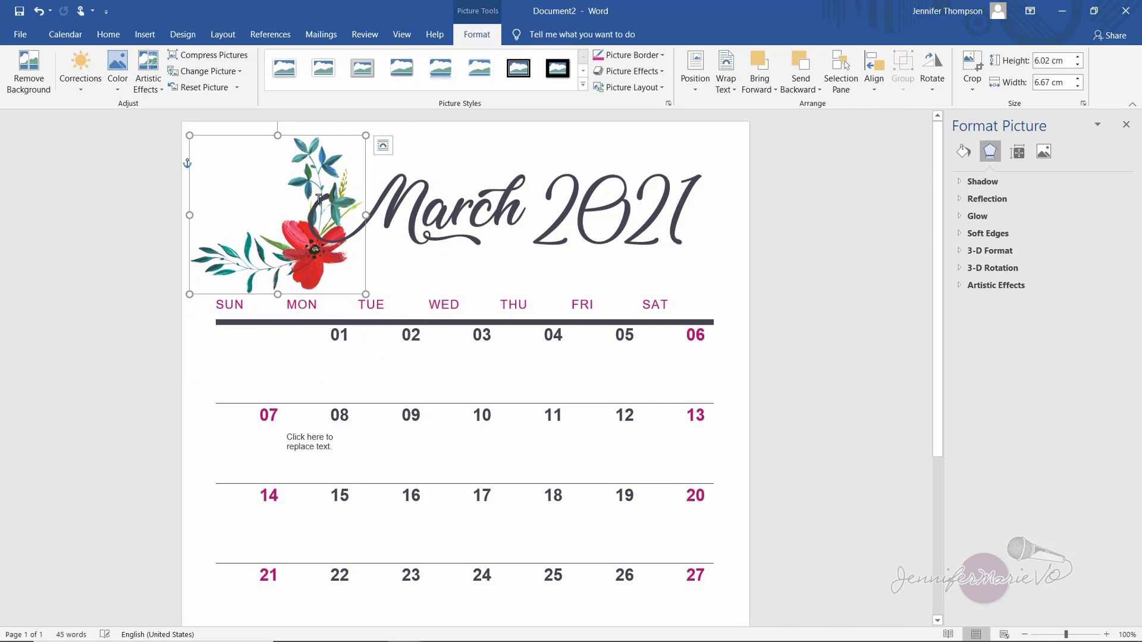
- Tilt the flower slightly clockwise and move it into the top-left corner beside the title
{"action": "left_click_drag", "start_coordinate": [277, 111], "coordinate": [288, 318]}
{"action": "left_click", "coordinate": [263, 223]}
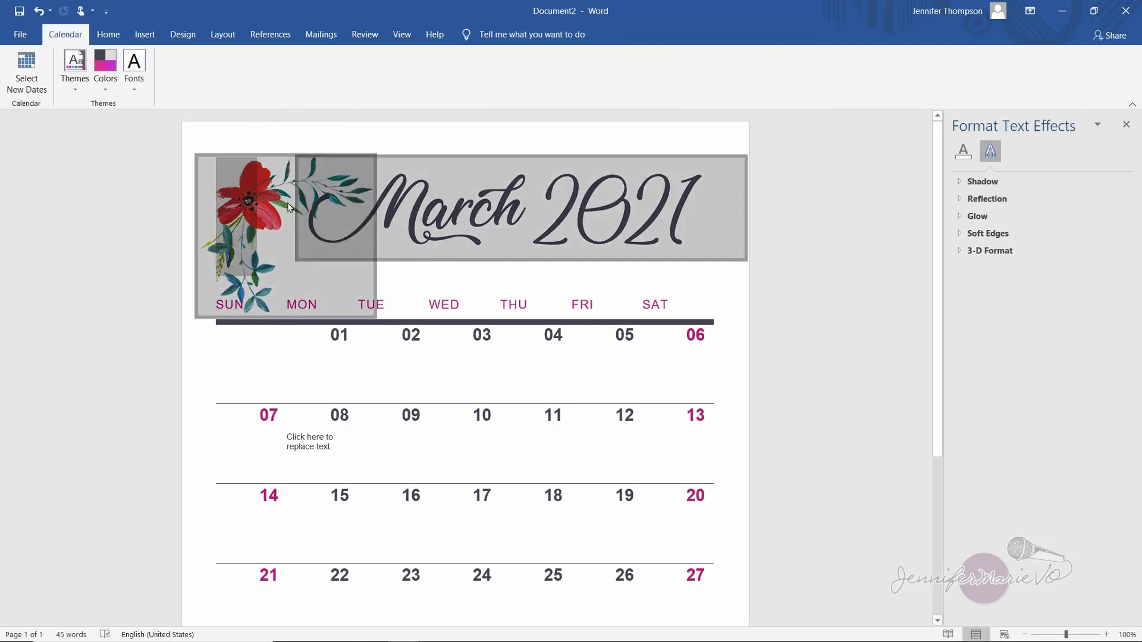
{"action": "left_click", "coordinate": [264, 223]}
{"action": "left_click_drag", "start_coordinate": [264, 223], "coordinate": [273, 203]}
{"action": "left_click", "coordinate": [789, 163]}
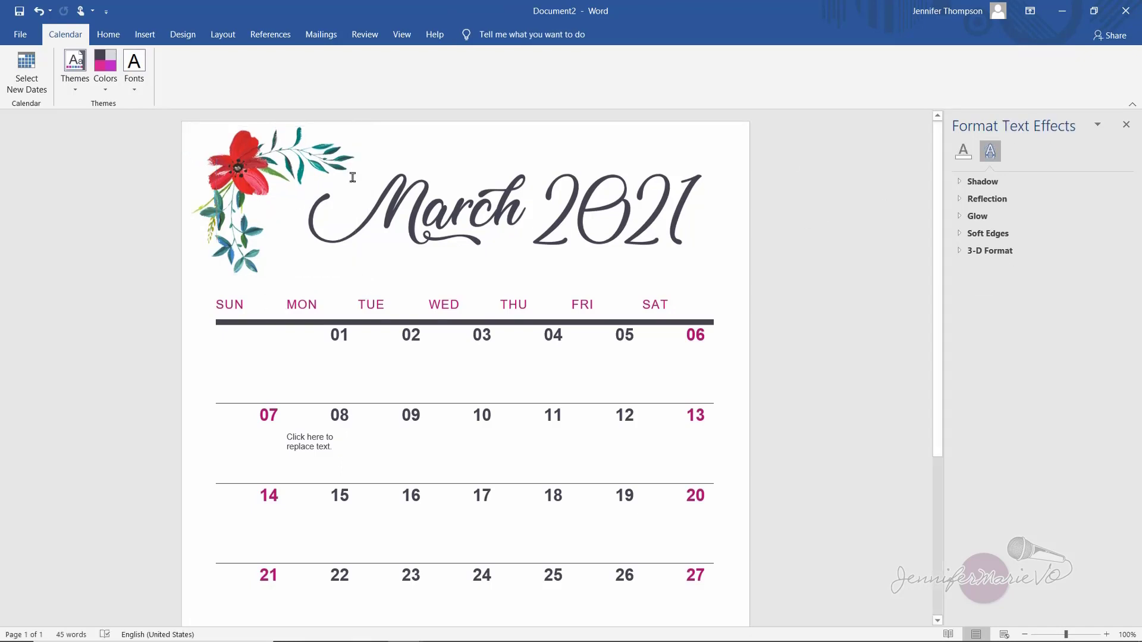
{"action": "left_click", "coordinate": [257, 157]}
- Try several artistic effects on the flower picture, keeping the last one
{"action": "left_click", "coordinate": [961, 286]}
{"action": "left_click", "coordinate": [1101, 303]}
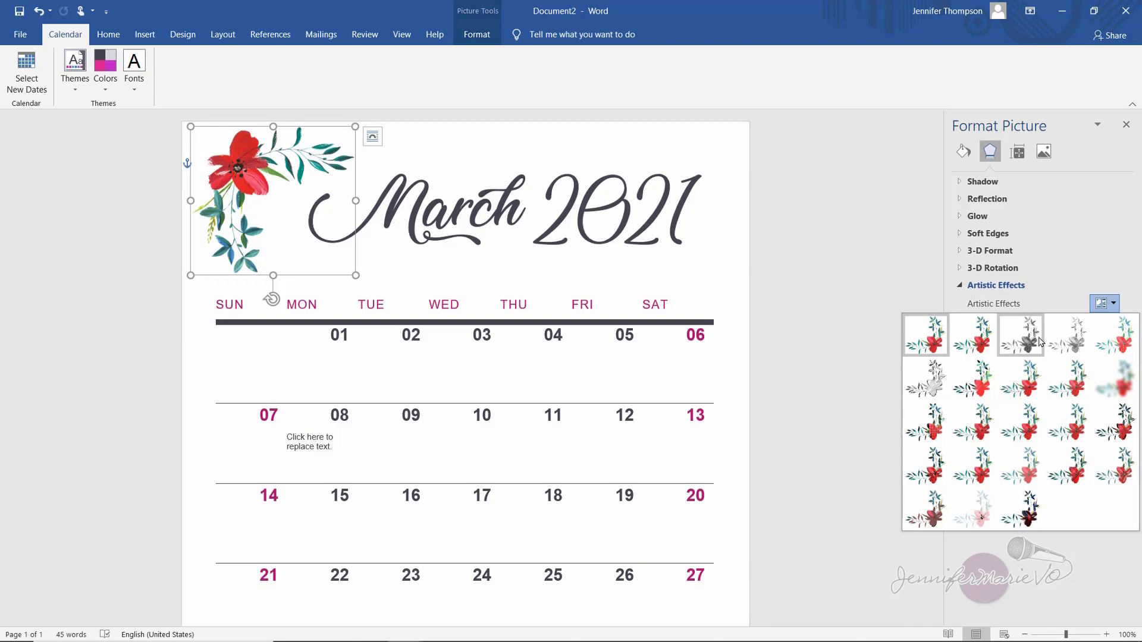
{"action": "left_click", "coordinate": [1075, 379]}
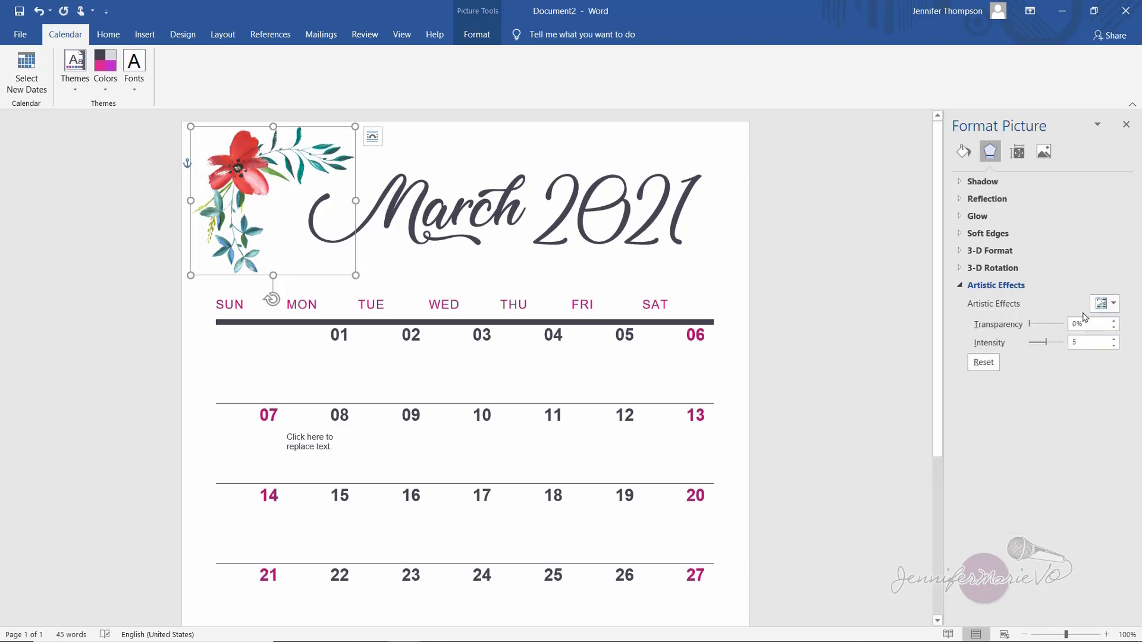
{"action": "left_click", "coordinate": [1101, 303]}
{"action": "left_click", "coordinate": [1005, 340]}
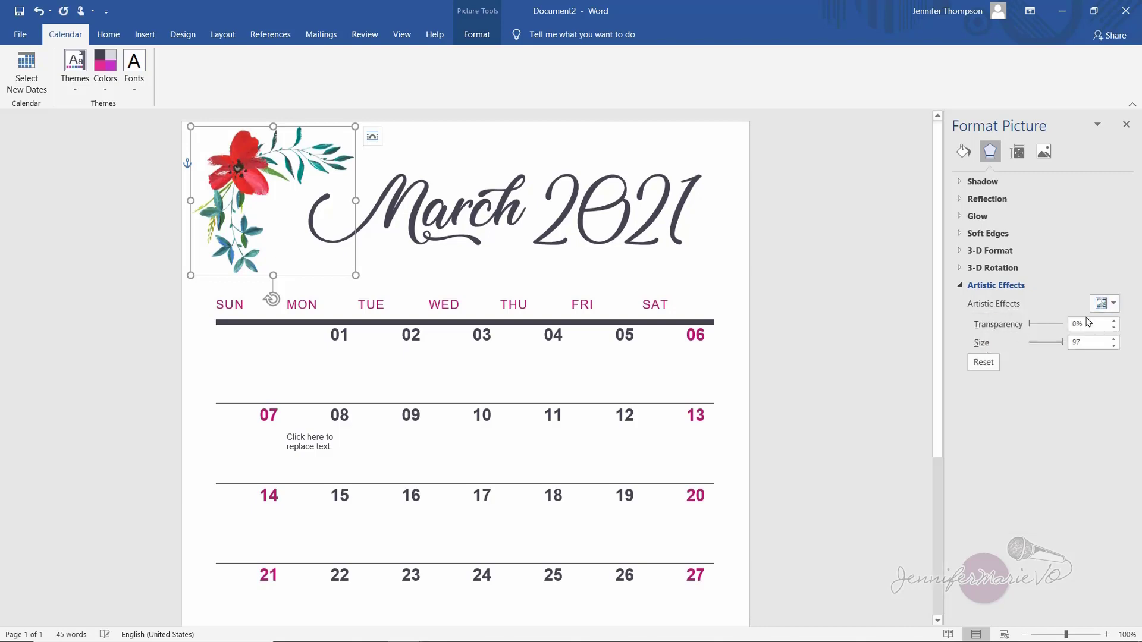
{"action": "left_click", "coordinate": [1114, 306]}
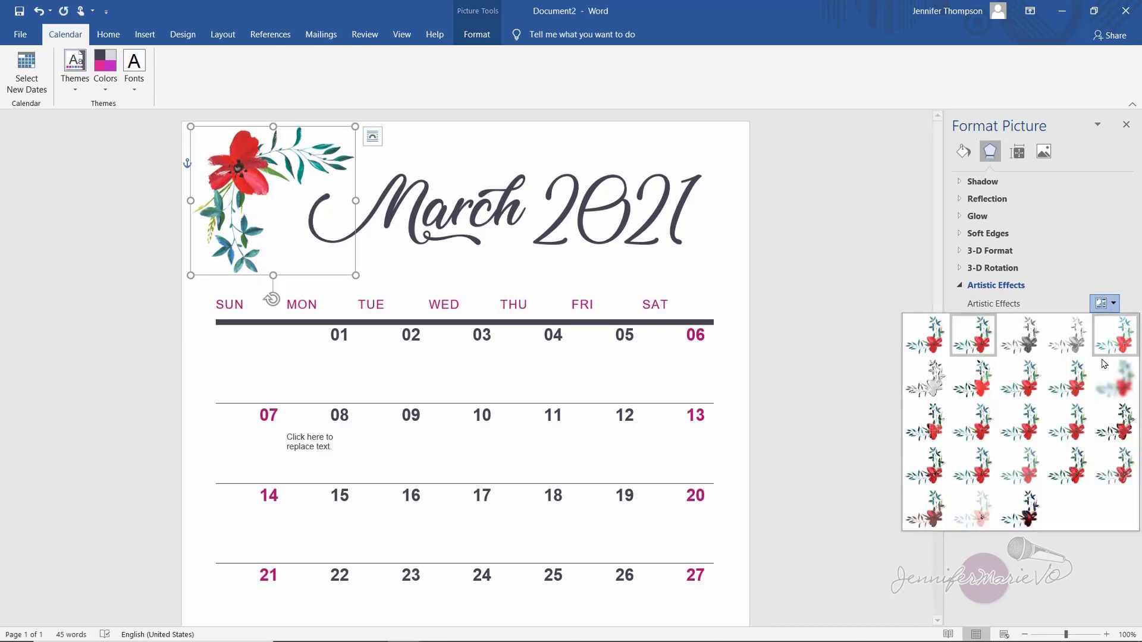
{"action": "left_click", "coordinate": [1085, 456]}
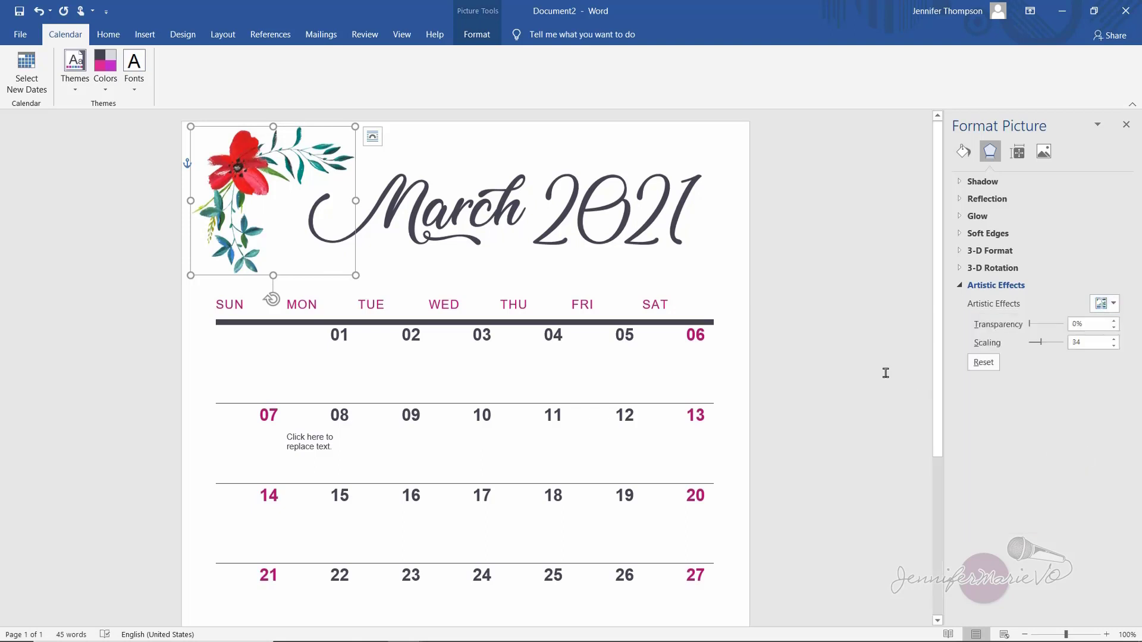
- Shift the March 2021 title box slightly to the left
{"action": "left_click", "coordinate": [471, 161]}
{"action": "left_click_drag", "start_coordinate": [467, 159], "coordinate": [447, 157]}
{"action": "left_click", "coordinate": [821, 236]}
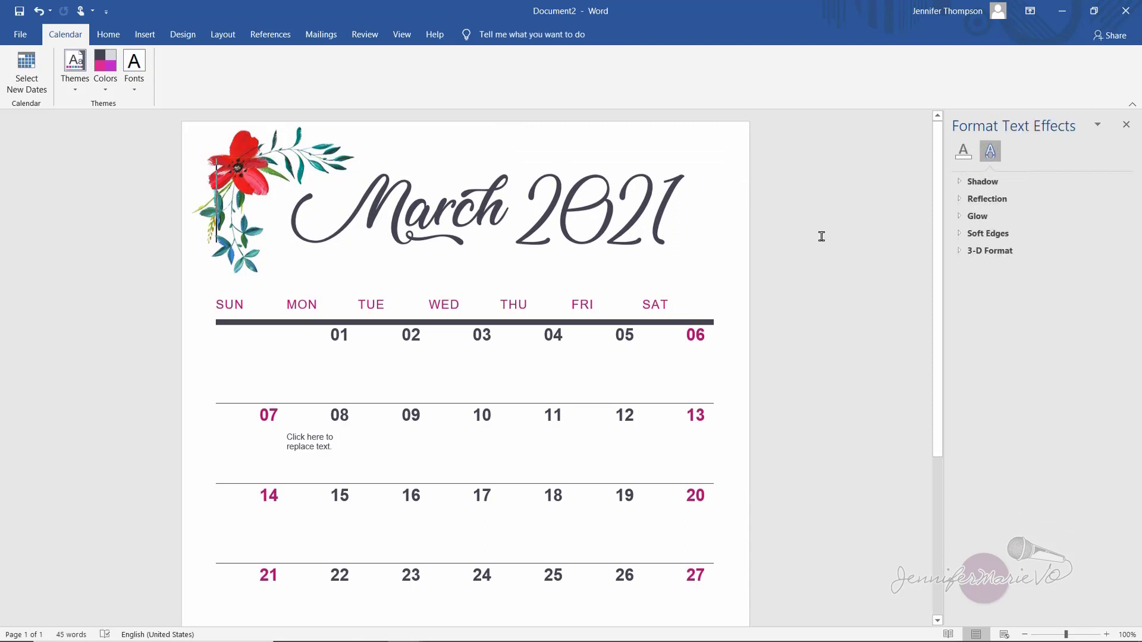
- Nudge the flower slightly down and the March 2021 title down and left beside it
{"action": "left_click_drag", "start_coordinate": [248, 152], "coordinate": [251, 167]}
{"action": "left_click", "coordinate": [463, 161]}
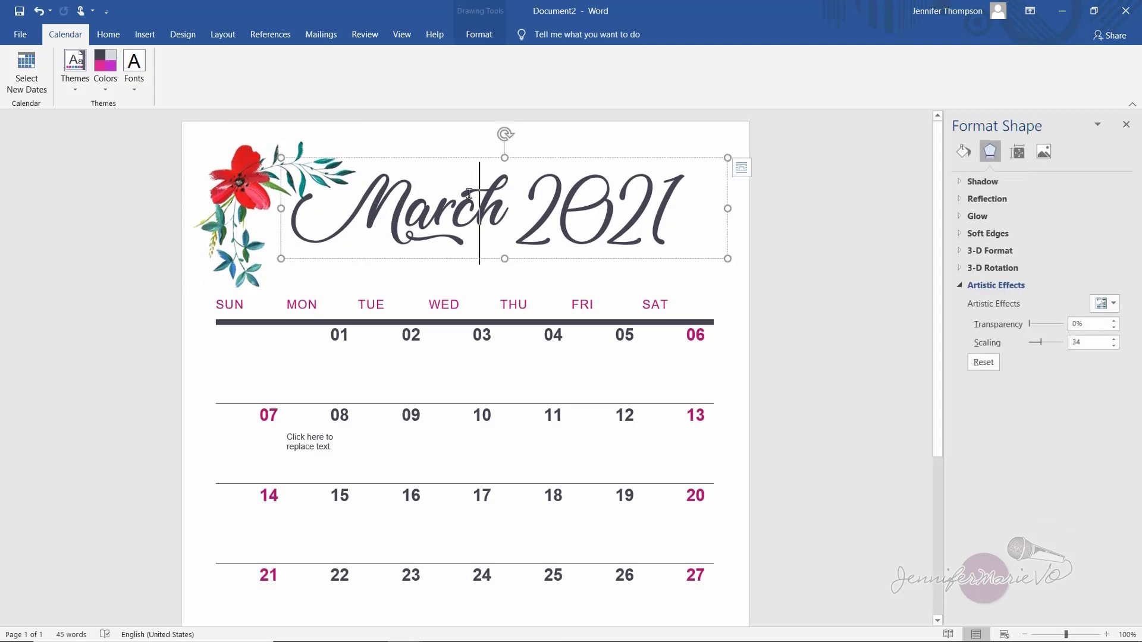
{"action": "left_click_drag", "start_coordinate": [462, 160], "coordinate": [452, 173]}
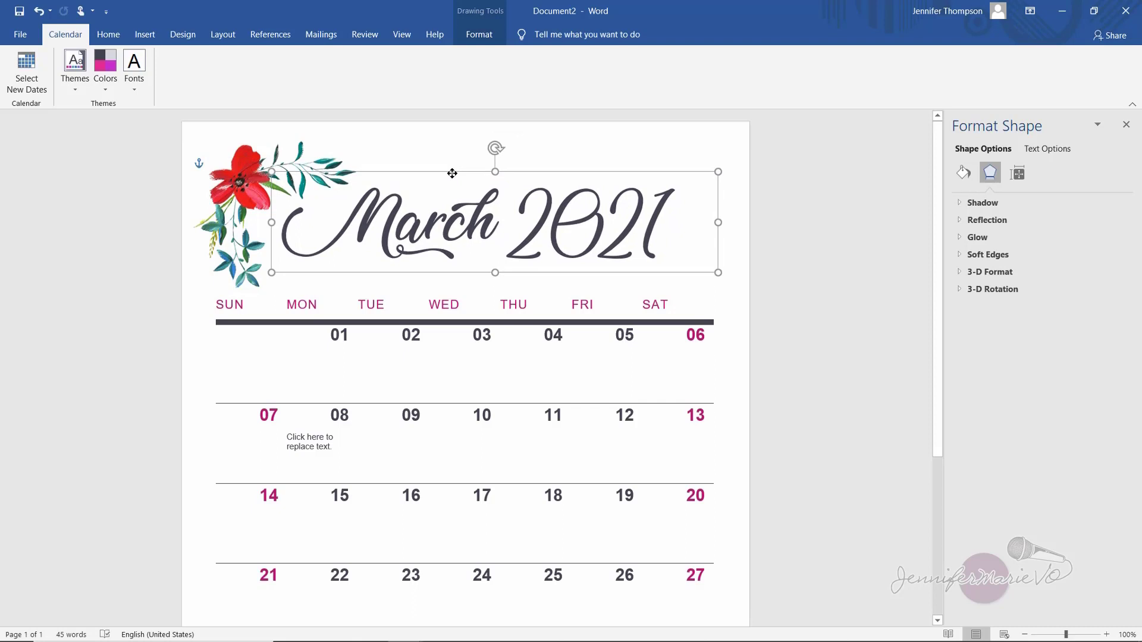
{"action": "left_click", "coordinate": [736, 225]}
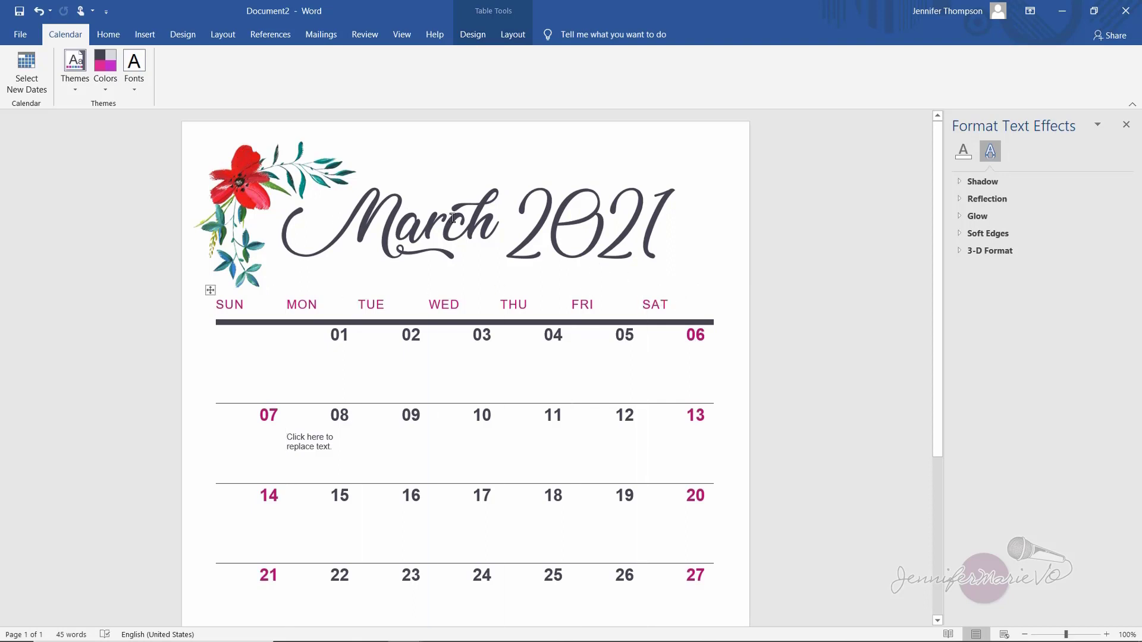
- Colour the SUN–SAT day names custom red #CA0202, then select the Sunday dates
{"action": "left_click_drag", "start_coordinate": [669, 304], "coordinate": [203, 306]}
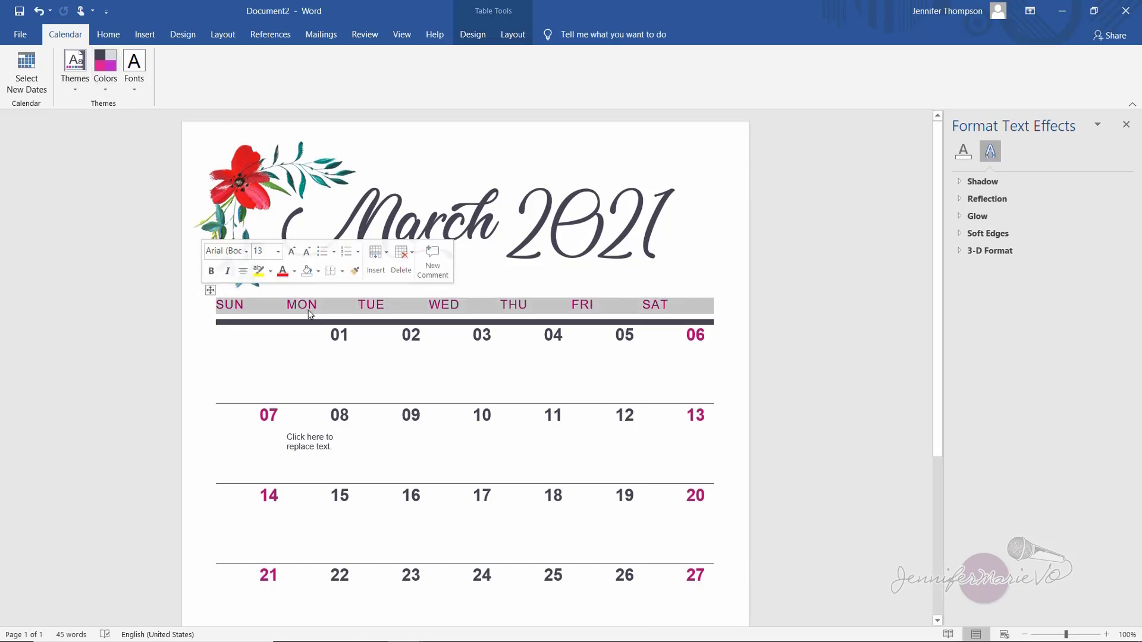
{"action": "left_click", "coordinate": [294, 272]}
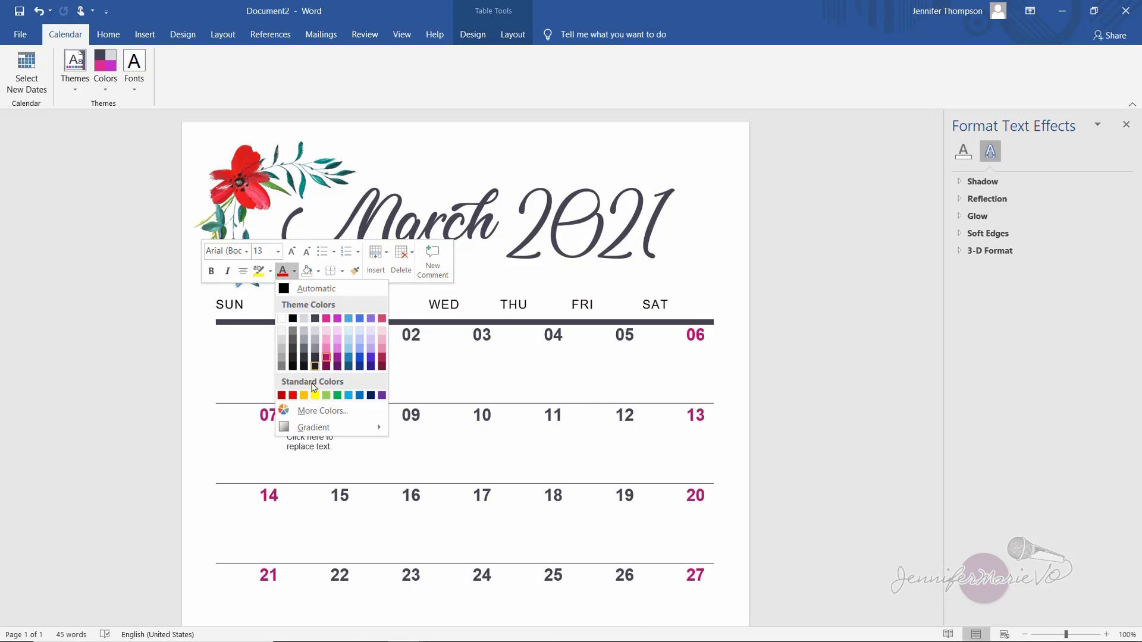
{"action": "left_click", "coordinate": [321, 411]}
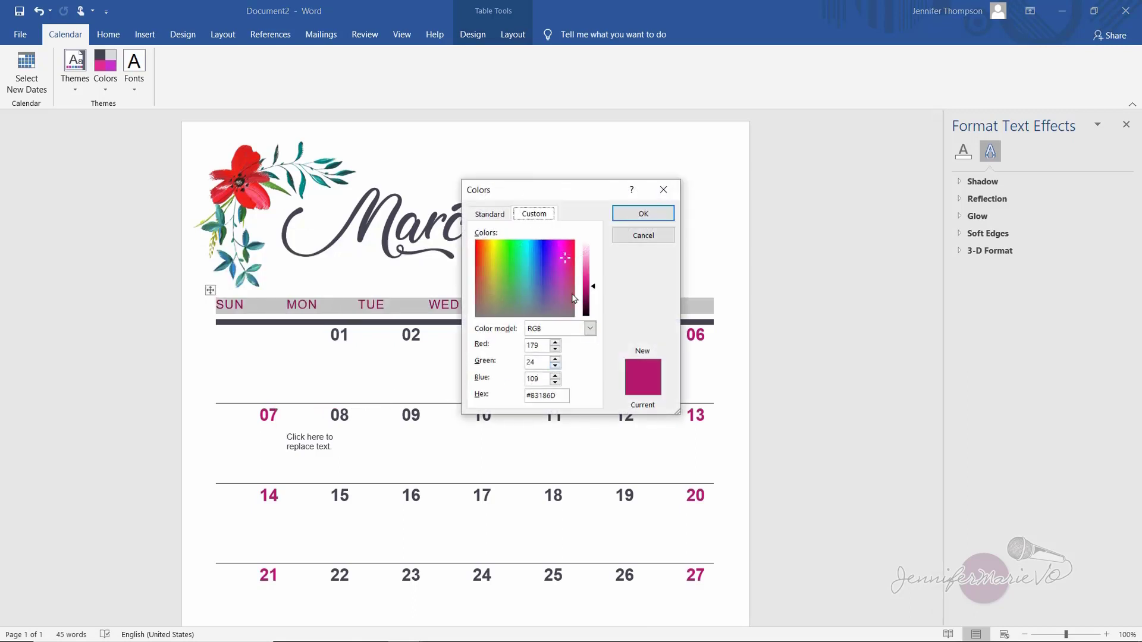
{"action": "left_click_drag", "start_coordinate": [550, 260], "coordinate": [476, 241]}
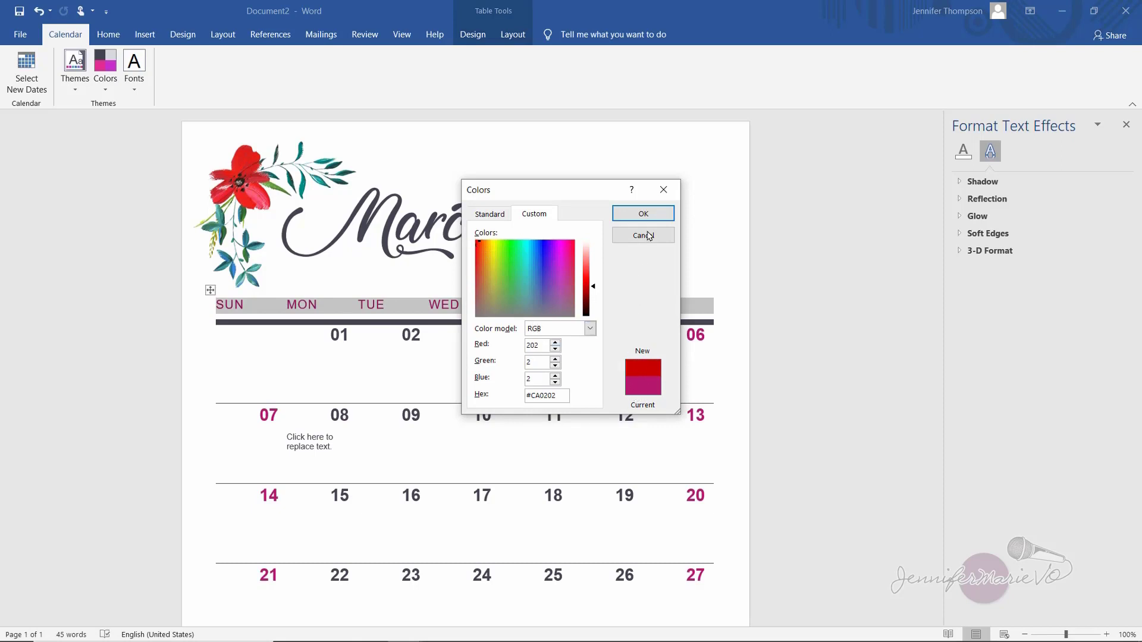
{"action": "left_click", "coordinate": [643, 214]}
{"action": "left_click", "coordinate": [694, 268]}
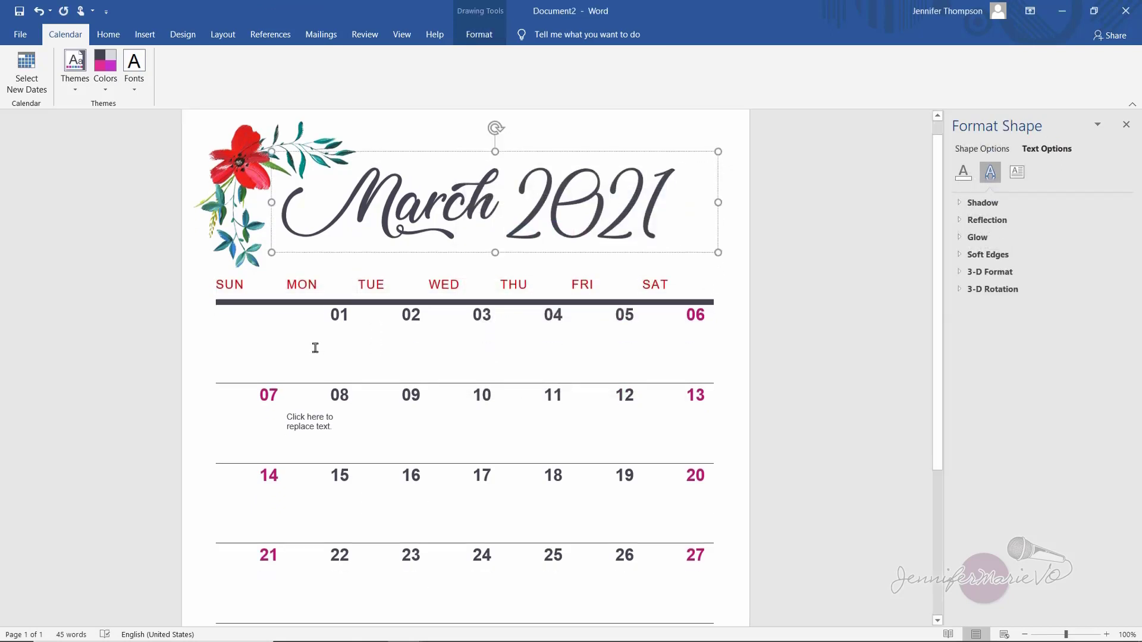
{"action": "scroll", "coordinate": [317, 348], "scroll_direction": "down", "scroll_amount": 5}
{"action": "left_click_drag", "start_coordinate": [269, 246], "coordinate": [274, 452]}
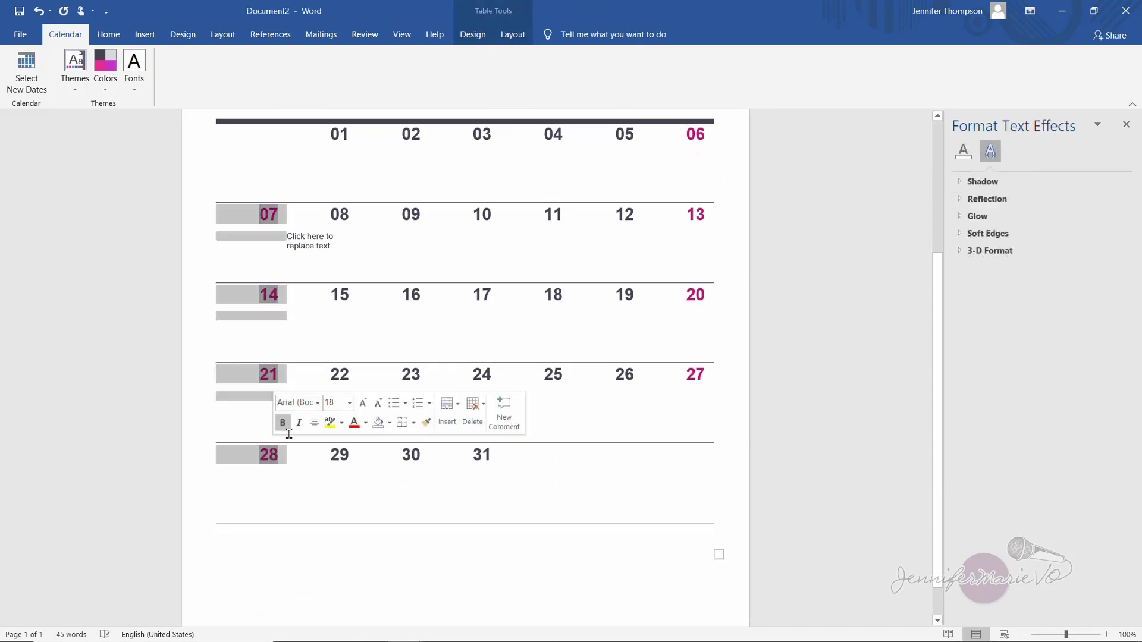
- Colour the Sunday dates and the Saturday dates 06, 13, 20, 27 dark red
{"action": "left_click", "coordinate": [366, 424]}
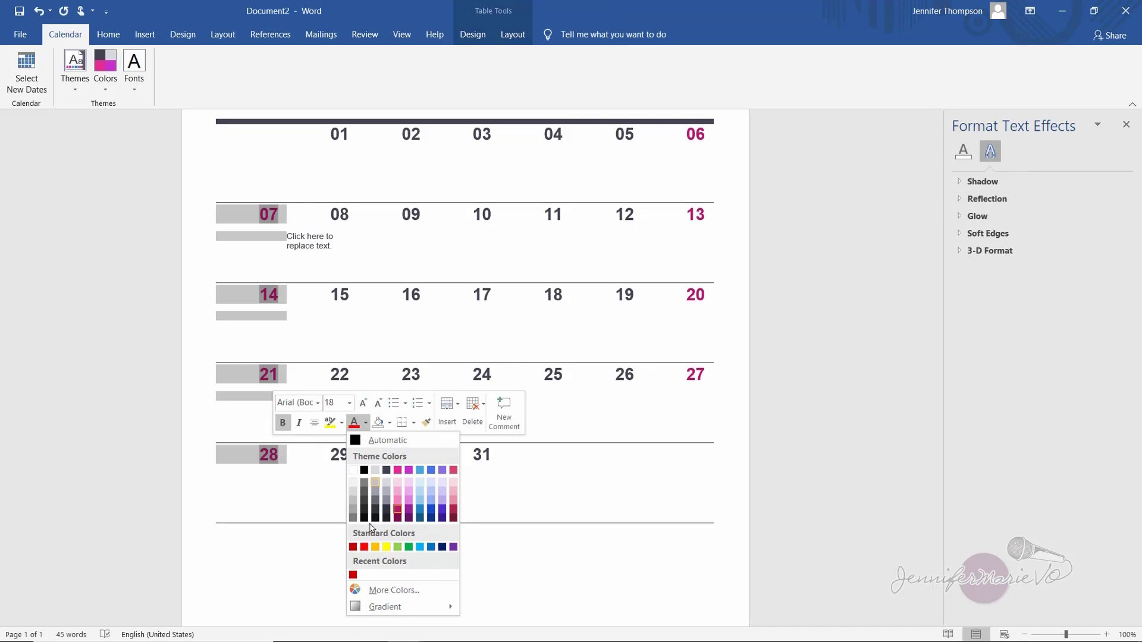
{"action": "left_click", "coordinate": [353, 575]}
{"action": "key", "text": "ctrl+a"}
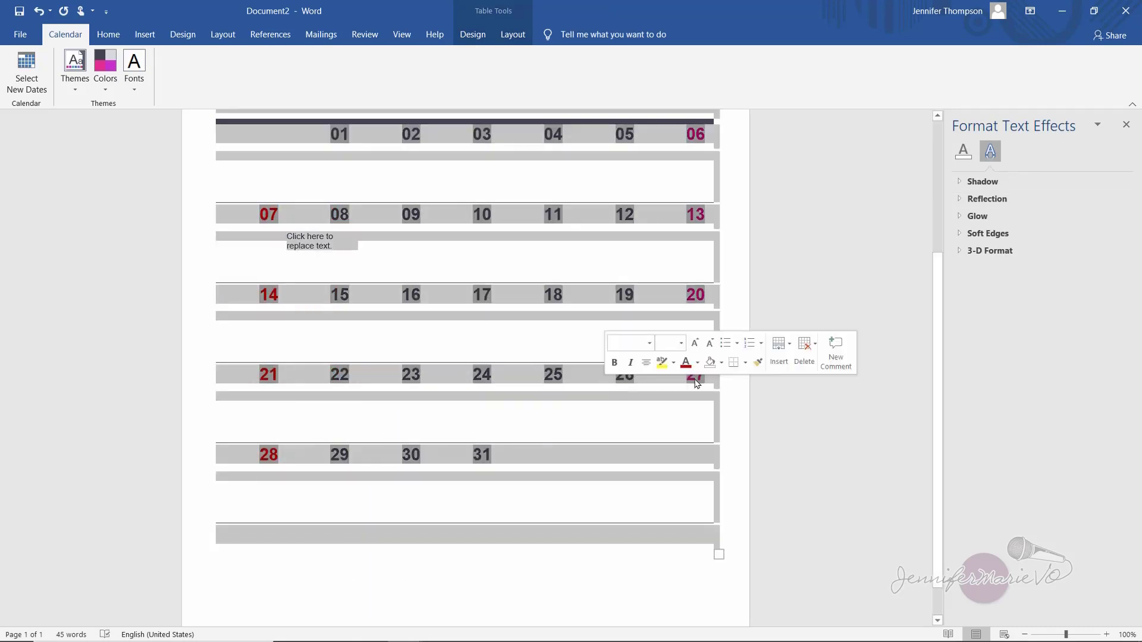
{"action": "left_click_drag", "start_coordinate": [688, 401], "coordinate": [695, 142]}
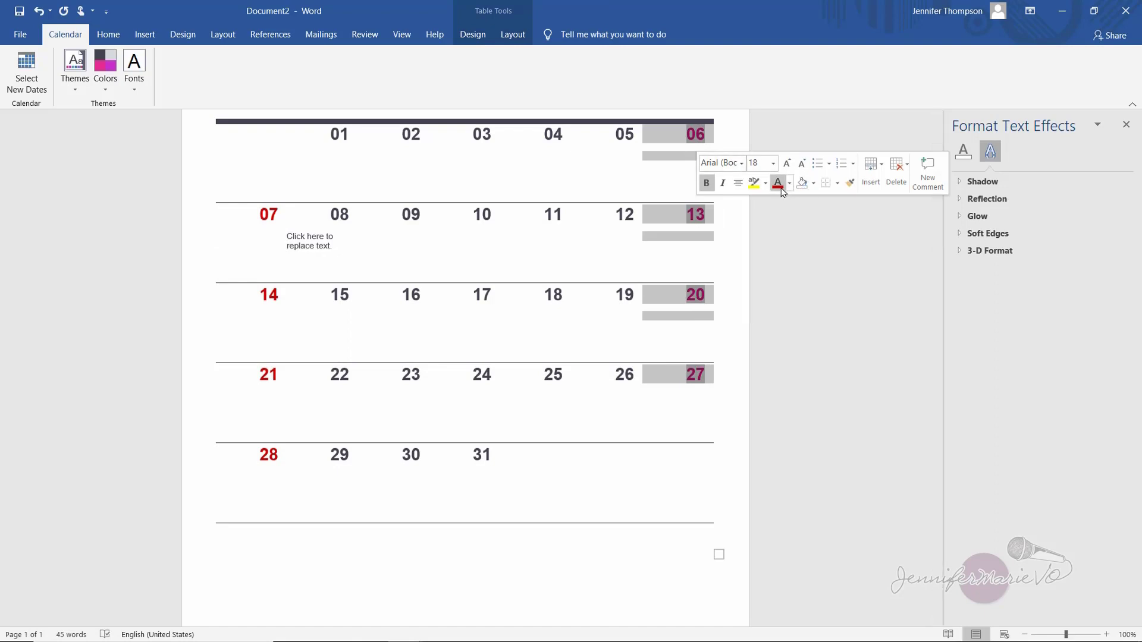
{"action": "left_click", "coordinate": [778, 183]}
{"action": "left_click", "coordinate": [806, 401]}
{"action": "scroll", "coordinate": [803, 396], "scroll_direction": "up", "scroll_amount": 4}
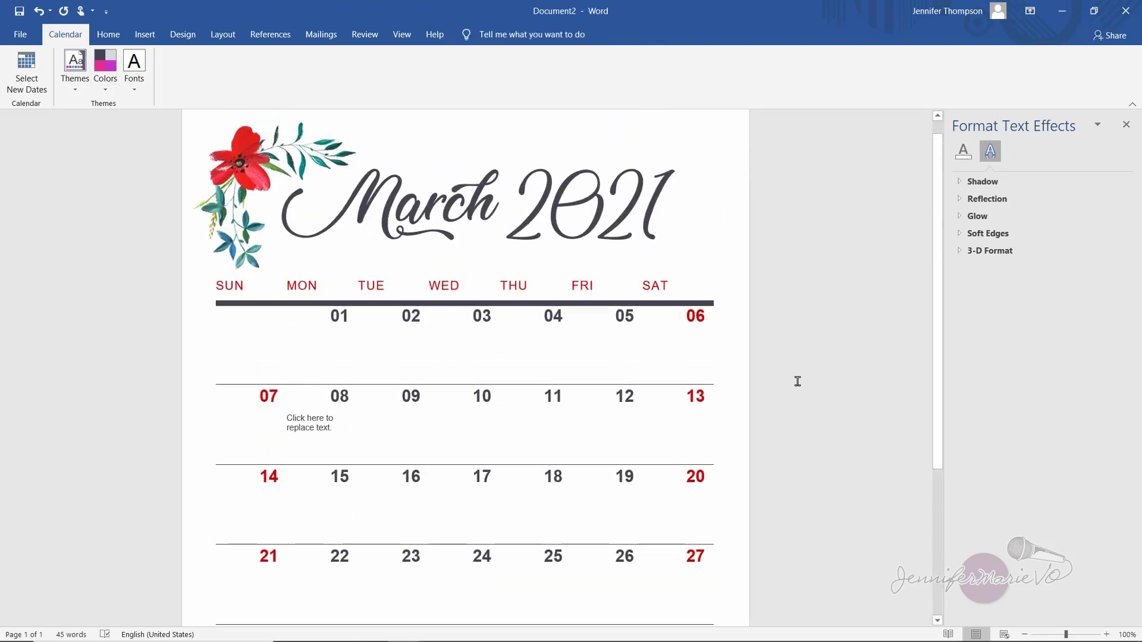
{"action": "scroll", "coordinate": [308, 420], "scroll_direction": "down", "scroll_amount": 2}
- Type the note "International Women's Day!" in the 08 cell placeholder and select it
{"action": "left_click", "coordinate": [301, 362]}
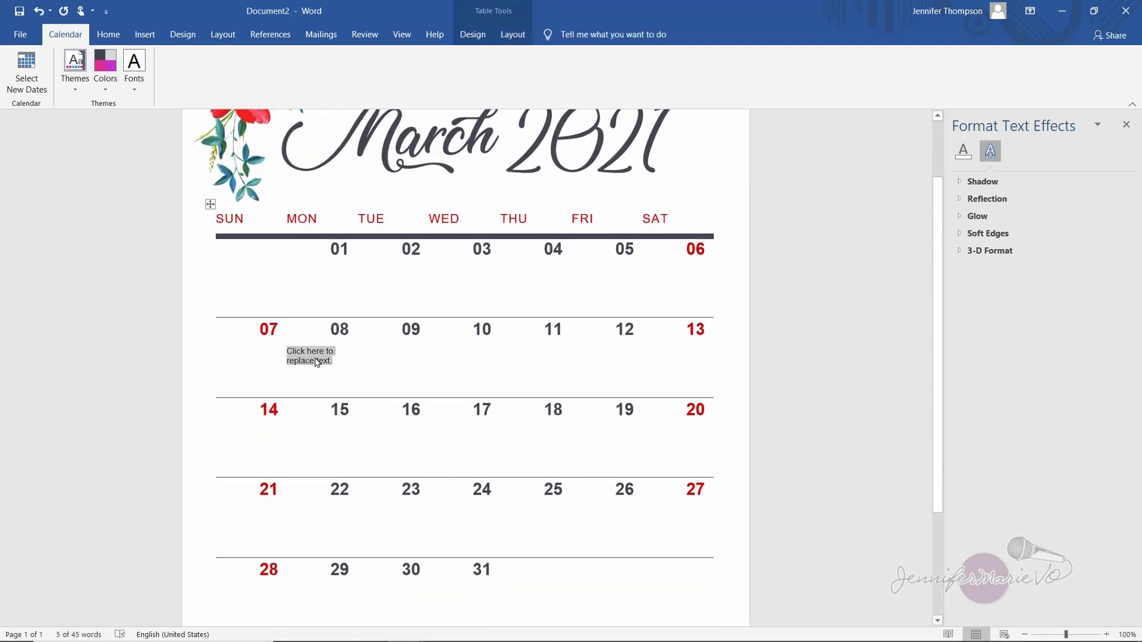
{"action": "left_click", "coordinate": [375, 357]}
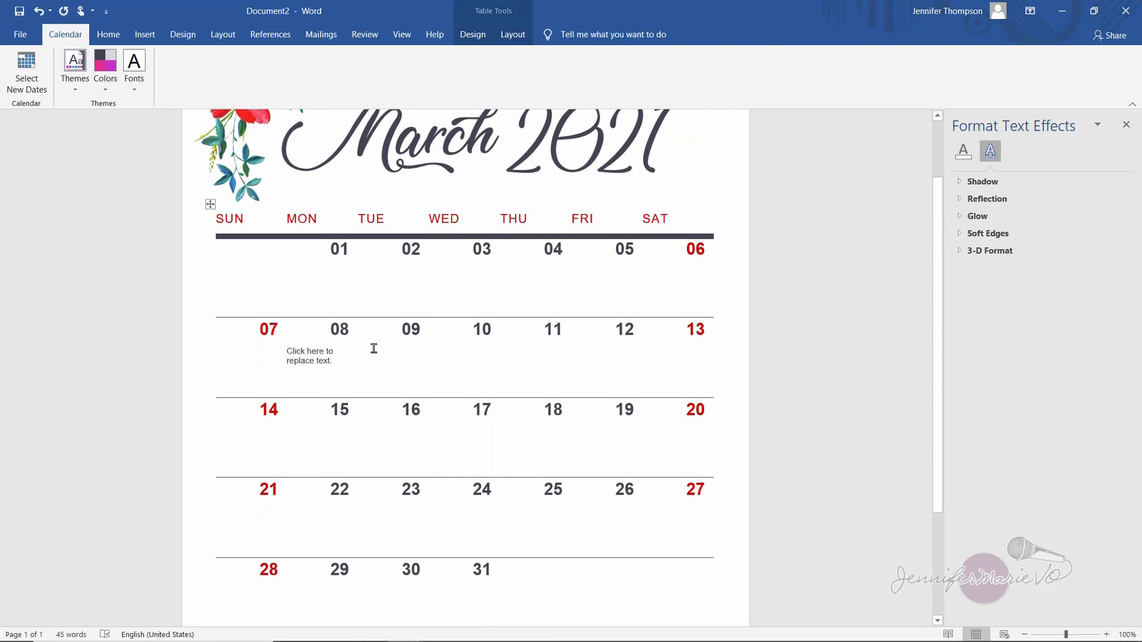
{"action": "left_click", "coordinate": [323, 363]}
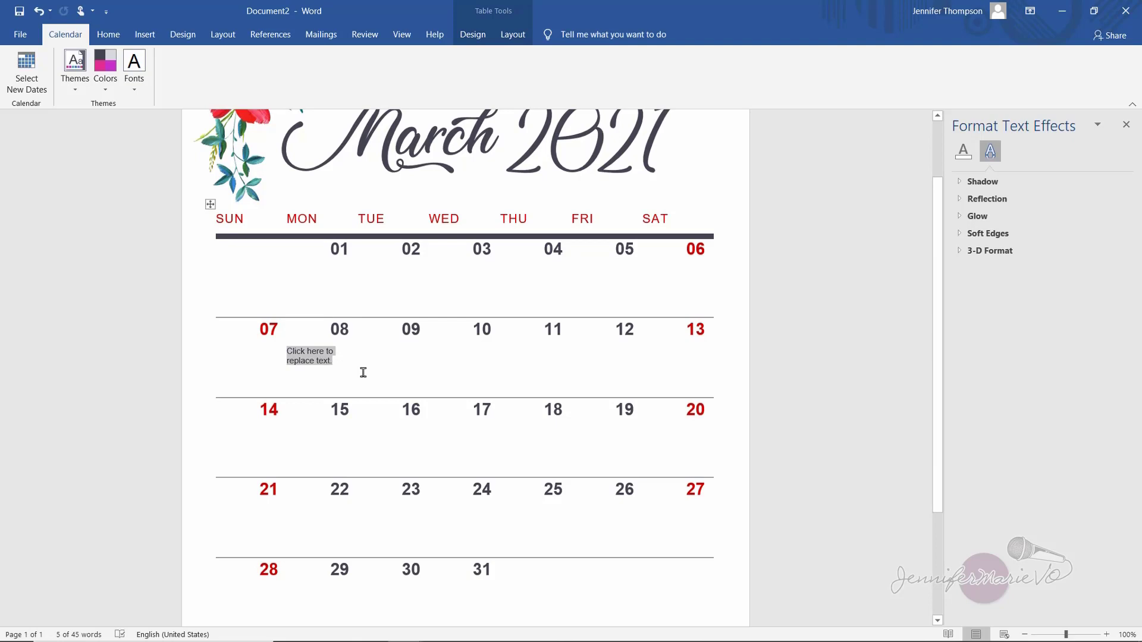
{"action": "type", "text": "International Women's Day"}
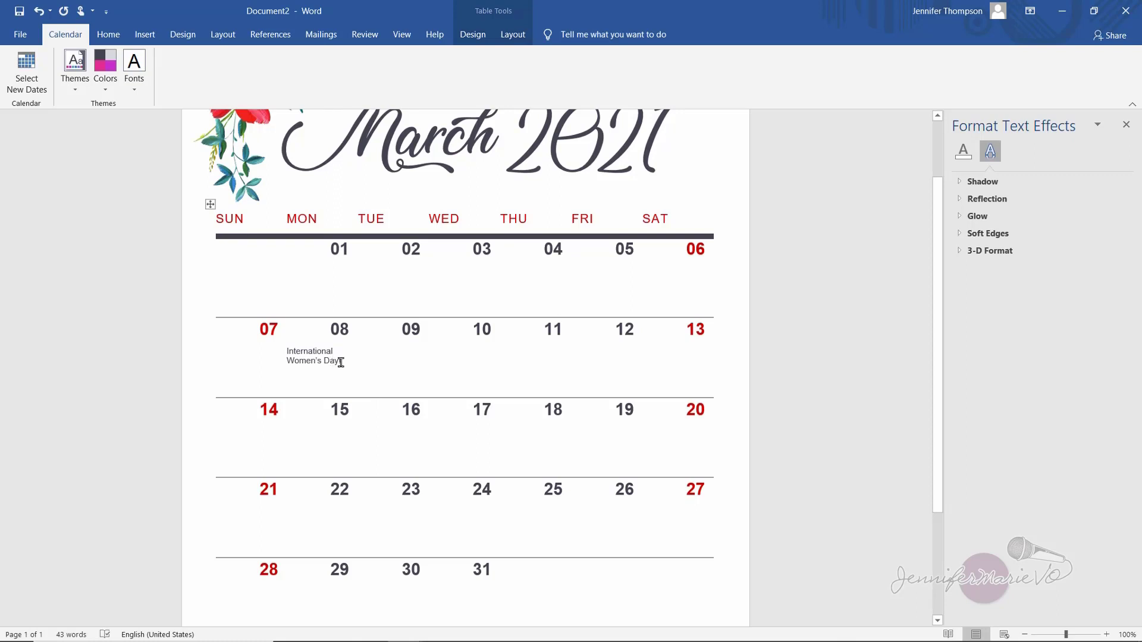
{"action": "left_click_drag", "start_coordinate": [343, 362], "coordinate": [272, 347]}
{"action": "left_click", "coordinate": [108, 34]}
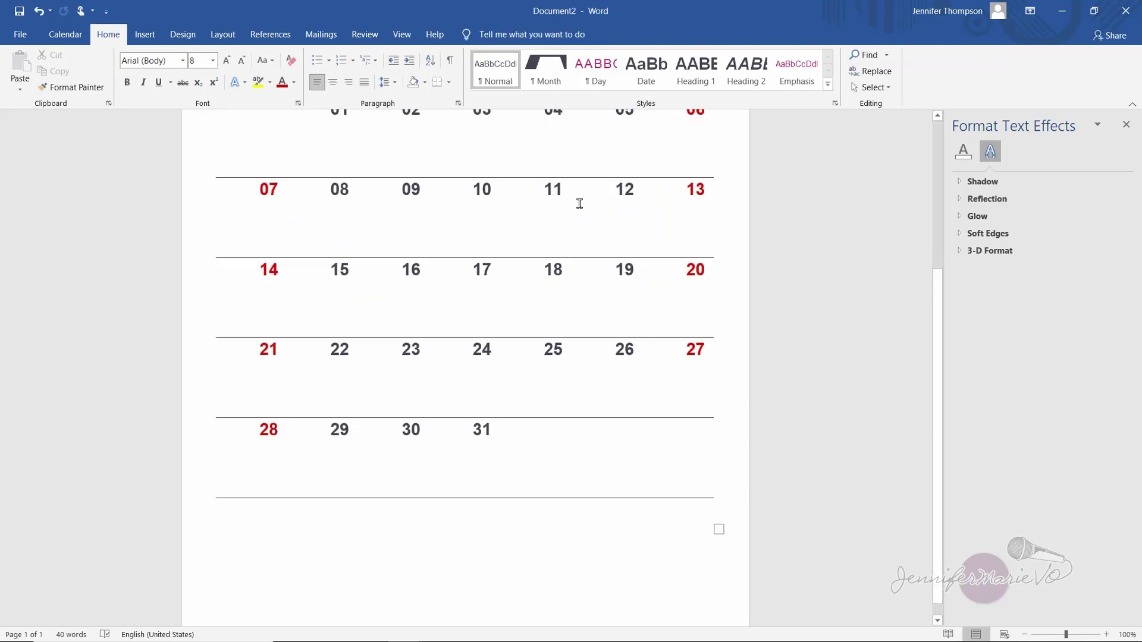
{"action": "scroll", "coordinate": [722, 279], "scroll_direction": "down", "scroll_amount": 1}
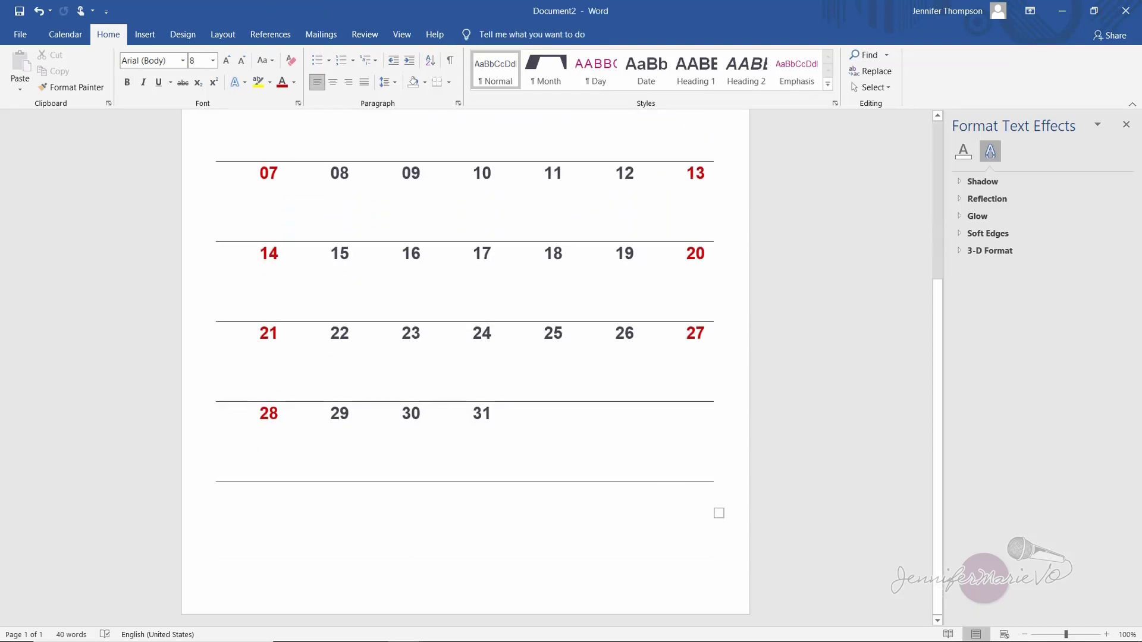
{"action": "scroll", "coordinate": [789, 551], "scroll_direction": "up", "scroll_amount": 5}
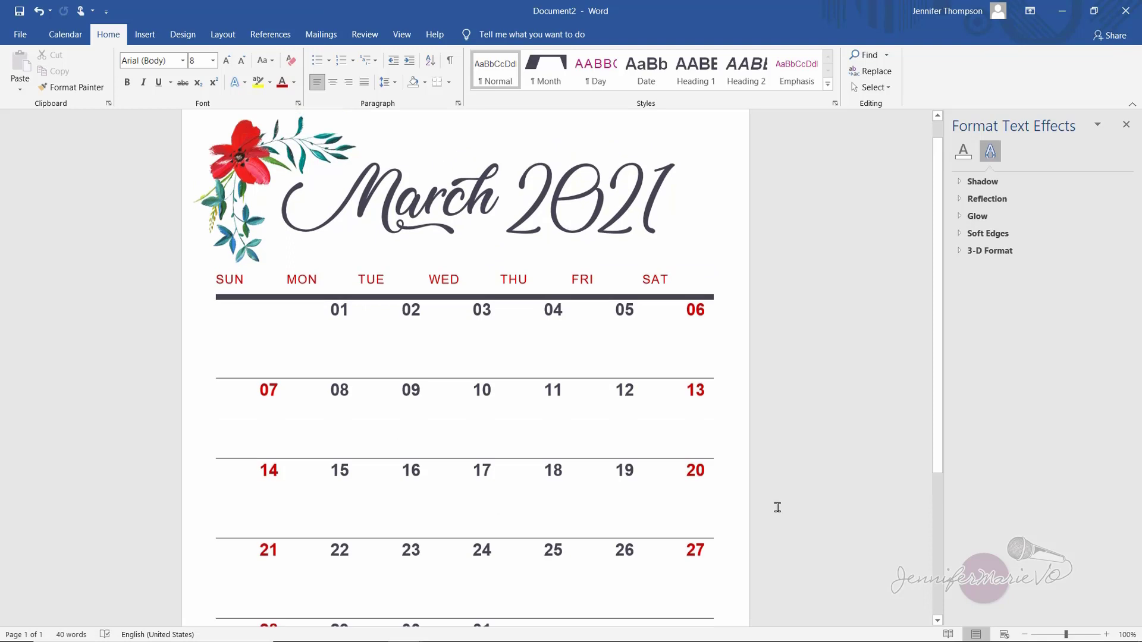
{"action": "scroll", "coordinate": [776, 506], "scroll_direction": "down", "scroll_amount": 5}
{"action": "scroll", "coordinate": [768, 500], "scroll_direction": "up", "scroll_amount": 3}
{"action": "scroll", "coordinate": [726, 500], "scroll_direction": "down", "scroll_amount": 3}
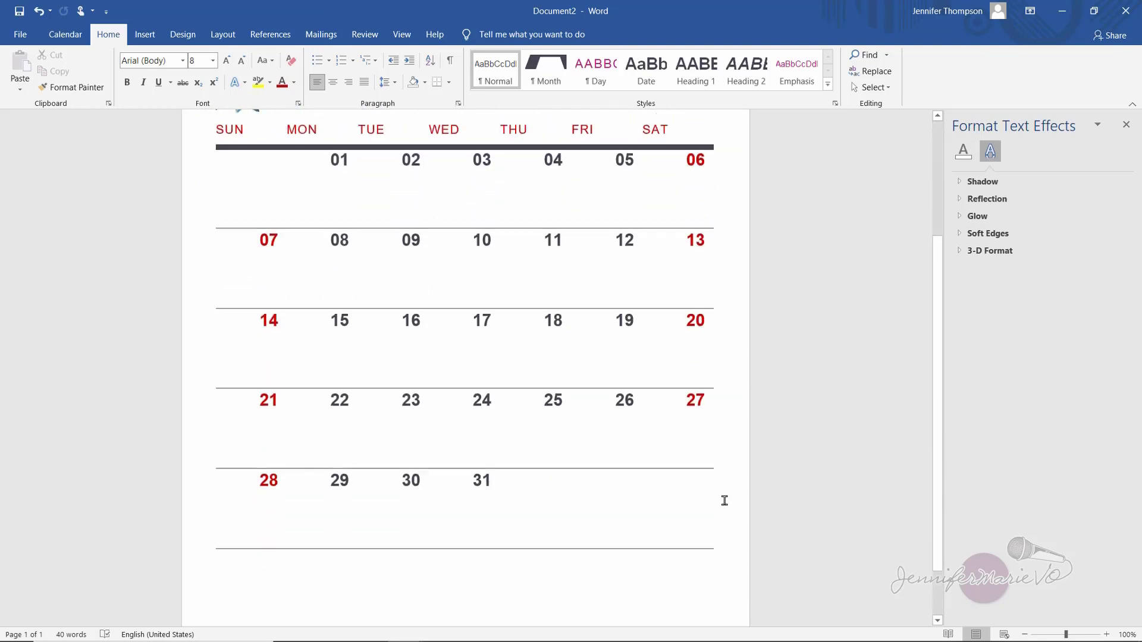
{"action": "scroll", "coordinate": [625, 536], "scroll_direction": "down", "scroll_amount": 1}
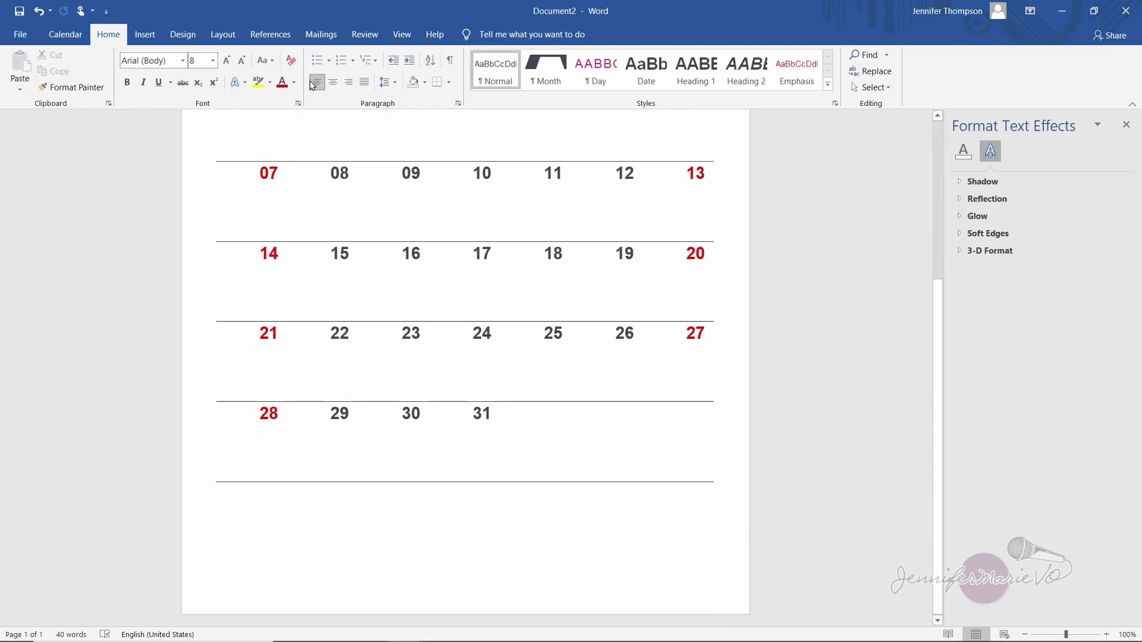
- Insert a Simple Text Box and drag it below the last week row
{"action": "left_click", "coordinate": [145, 34]}
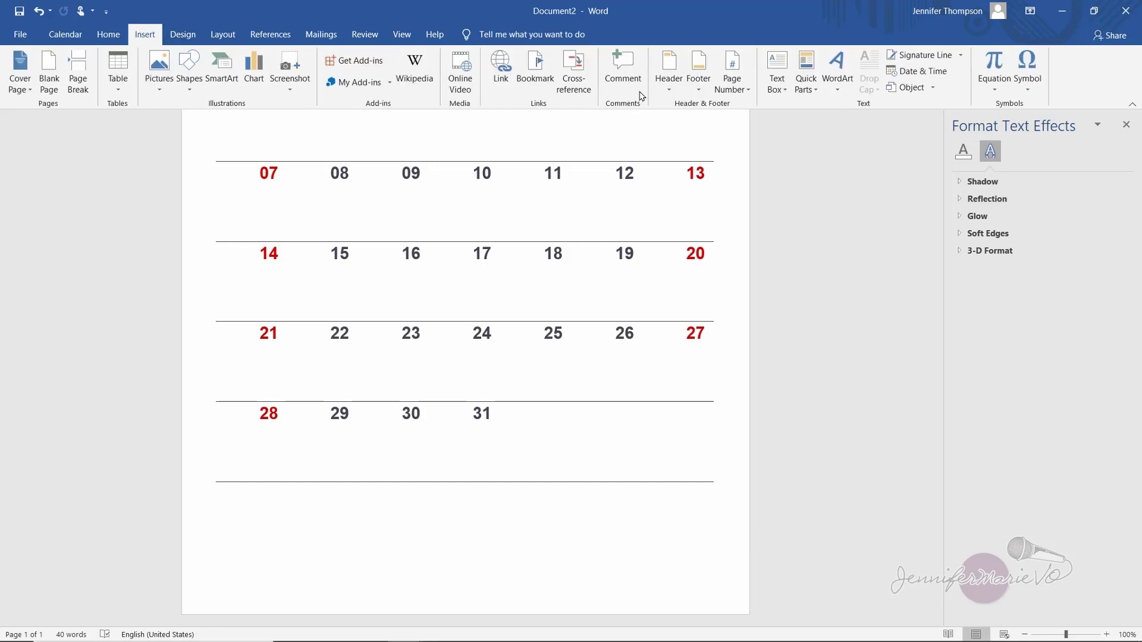
{"action": "left_click", "coordinate": [777, 77]}
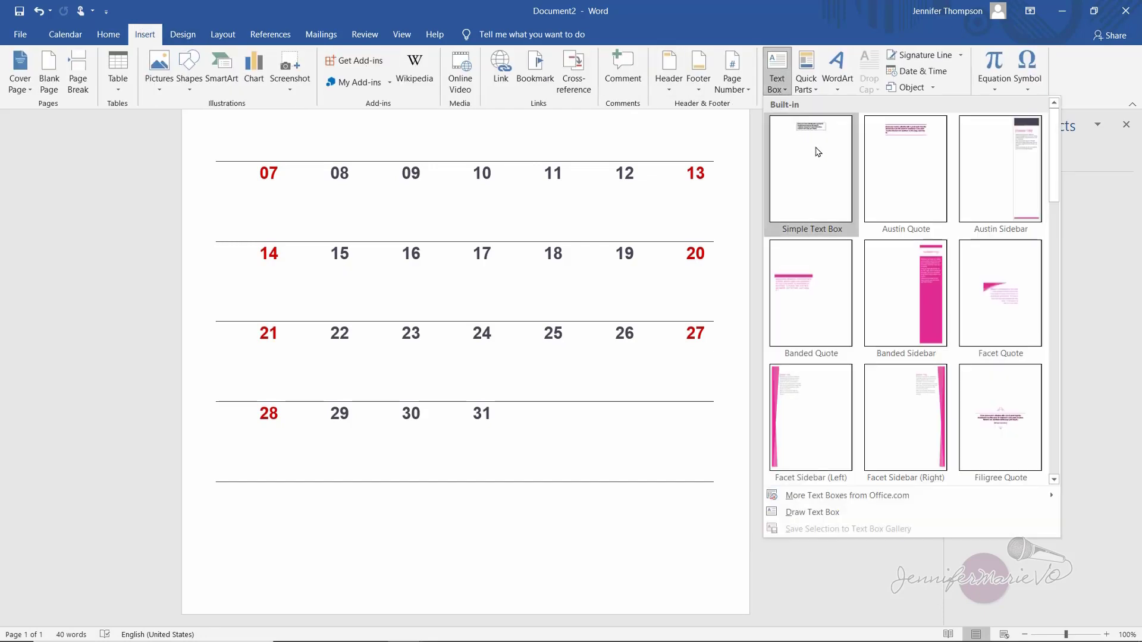
{"action": "left_click", "coordinate": [818, 151]}
{"action": "left_click_drag", "start_coordinate": [481, 134], "coordinate": [404, 510]}
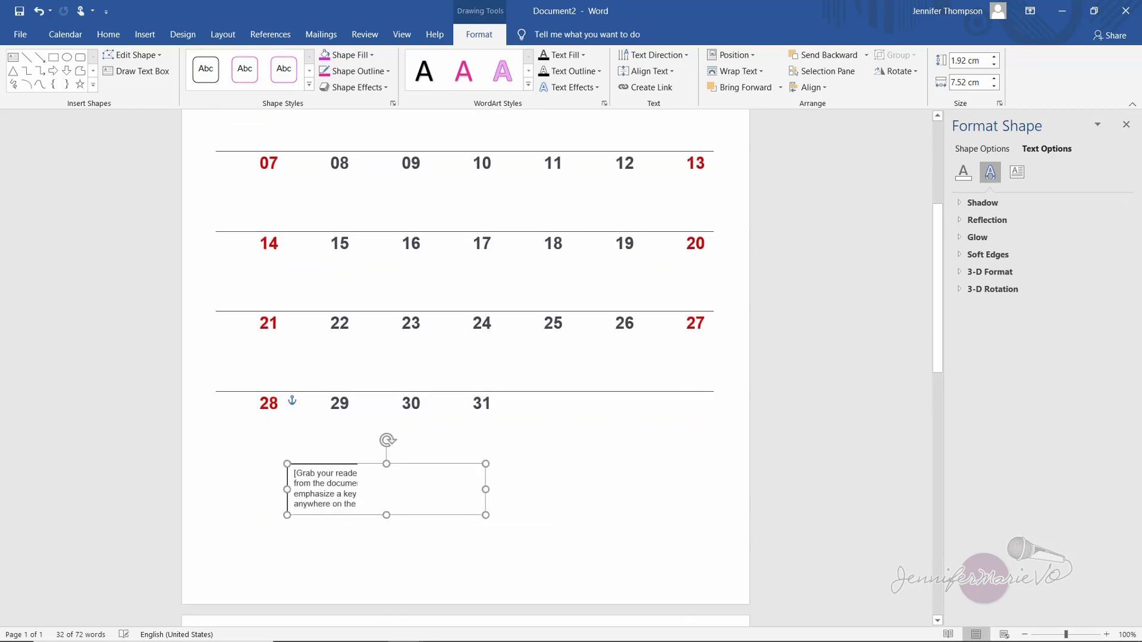
{"action": "scroll", "coordinate": [413, 263], "scroll_direction": "down", "scroll_amount": 4}
{"action": "left_click_drag", "start_coordinate": [324, 241], "coordinate": [254, 316]}
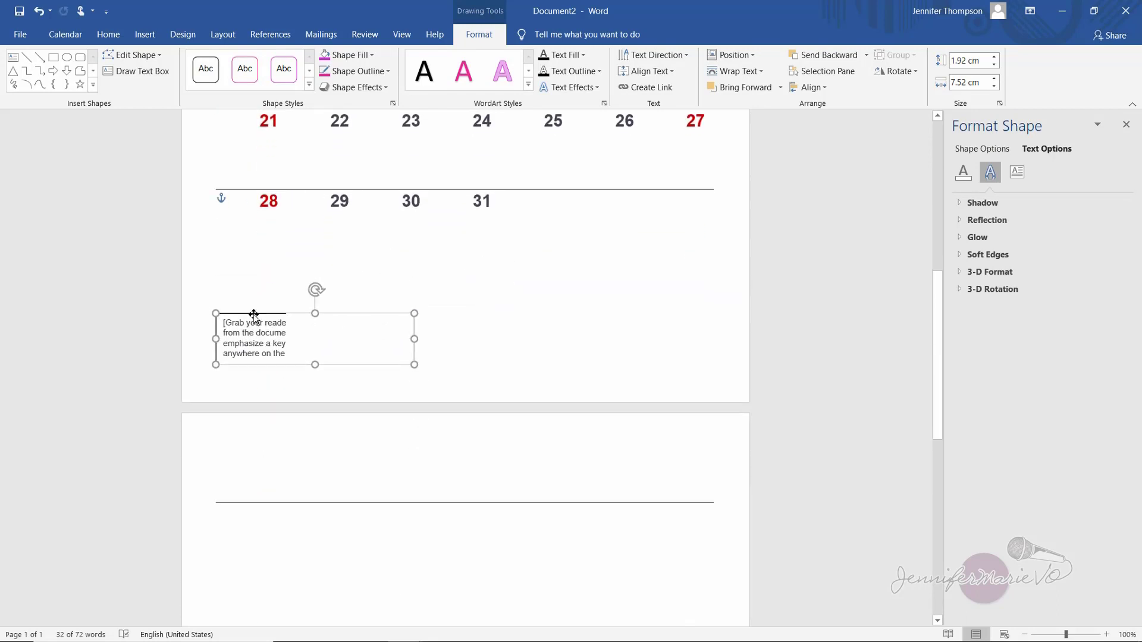
- Set the text box to In Front of Text and stretch it across the grid, taller
{"action": "right_click", "coordinate": [337, 315]}
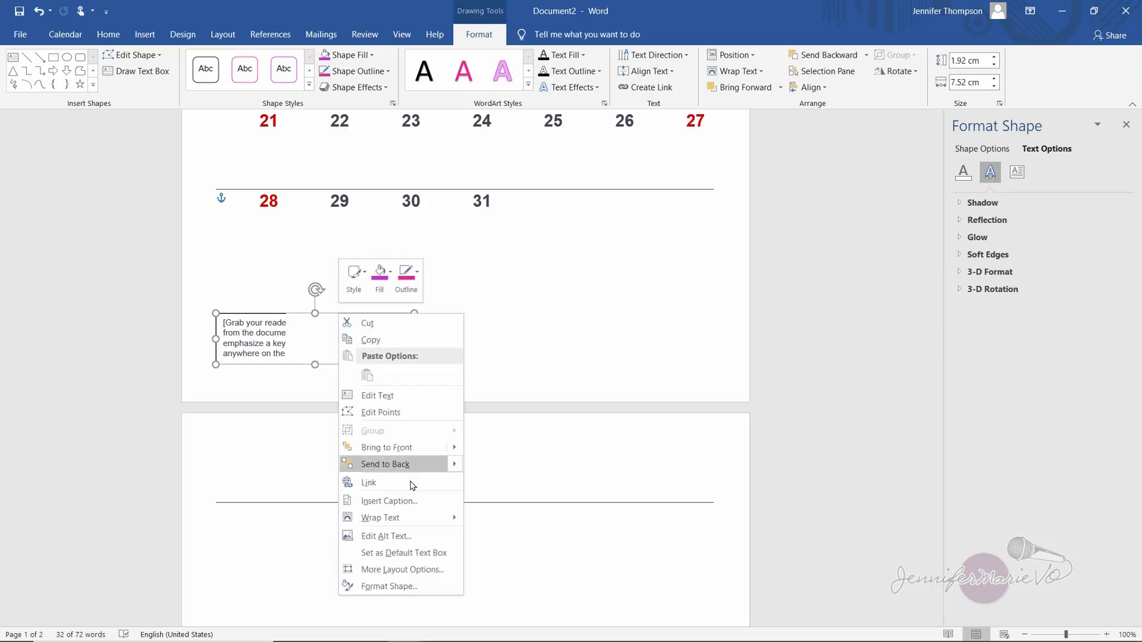
{"action": "mouse_move", "coordinate": [422, 518]}
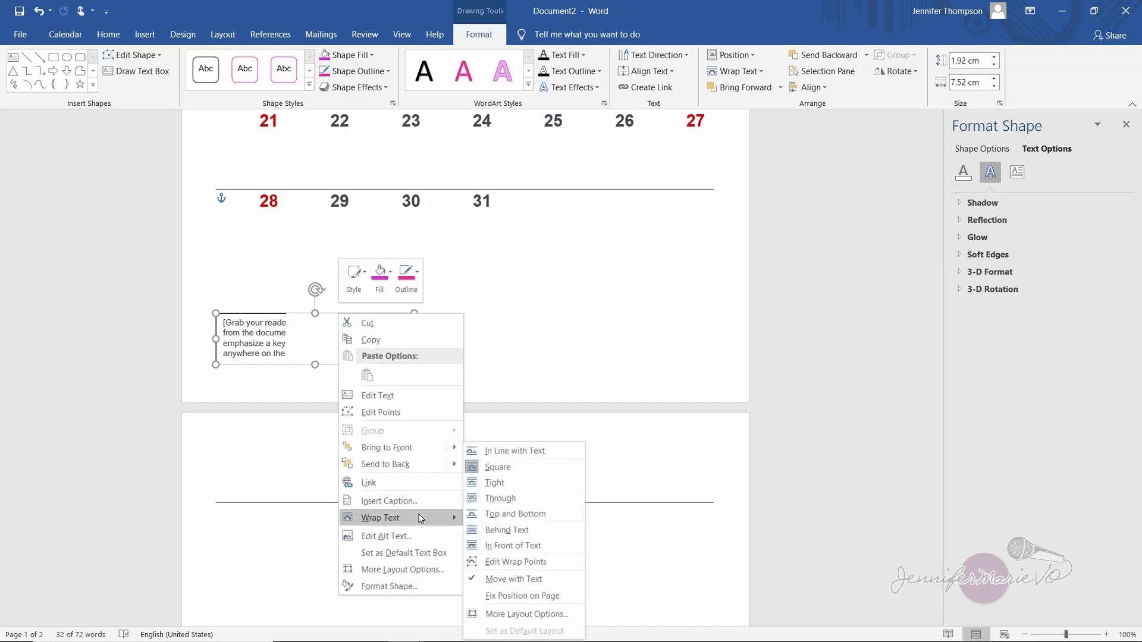
{"action": "left_click", "coordinate": [521, 551]}
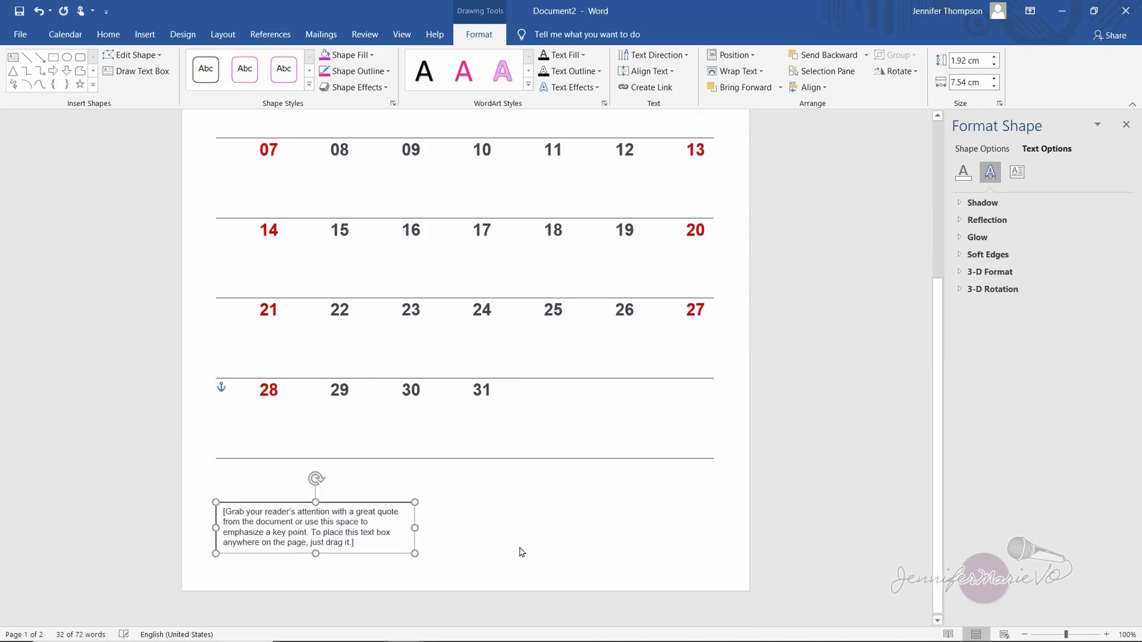
{"action": "left_click_drag", "start_coordinate": [383, 522], "coordinate": [714, 512]}
{"action": "left_click_drag", "start_coordinate": [464, 529], "coordinate": [465, 579]}
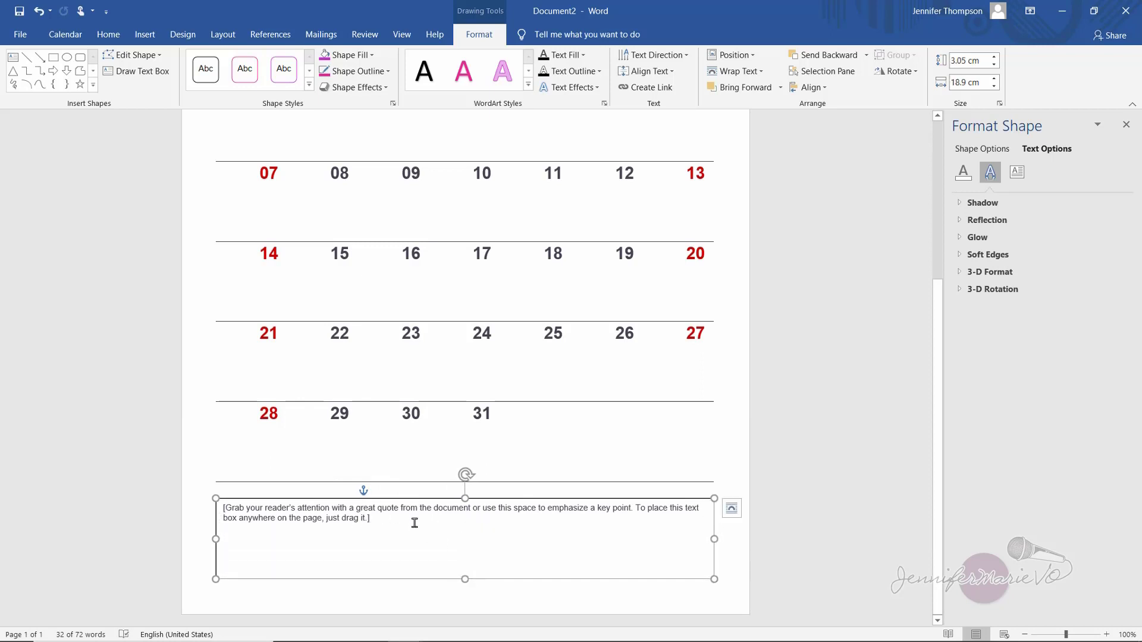
{"action": "left_click", "coordinate": [406, 523]}
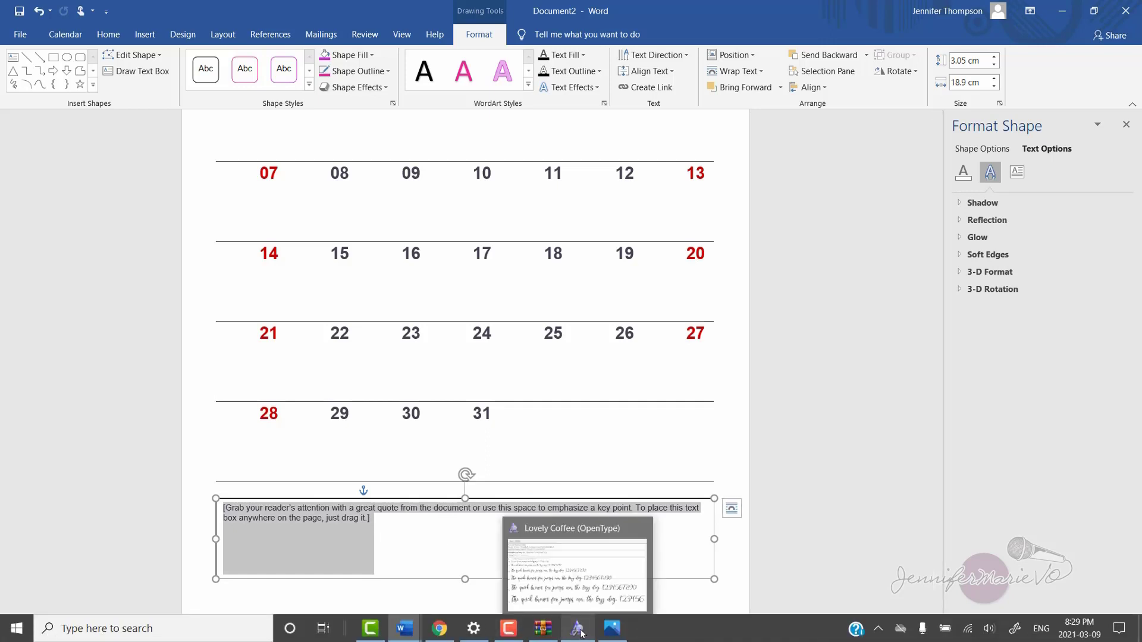
- Paste the quote into the text box and set it in the Lovely Home script font
{"action": "type", "text": "\"Where there is a woman, there is magic.\" –Ntozake Shange"}
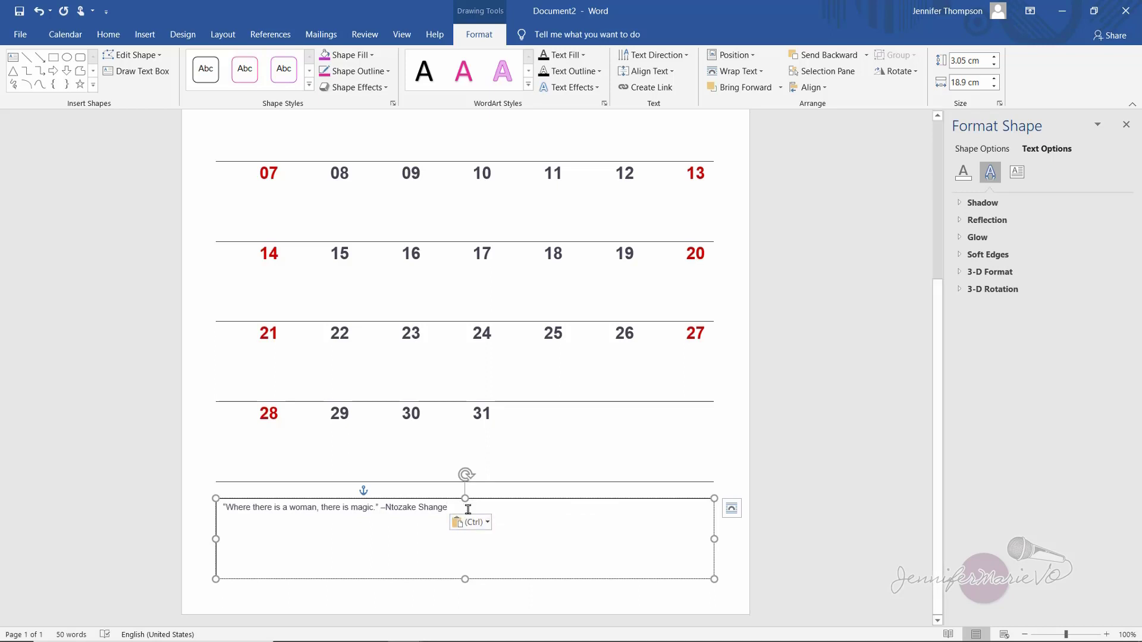
{"action": "left_click_drag", "start_coordinate": [467, 508], "coordinate": [222, 506]}
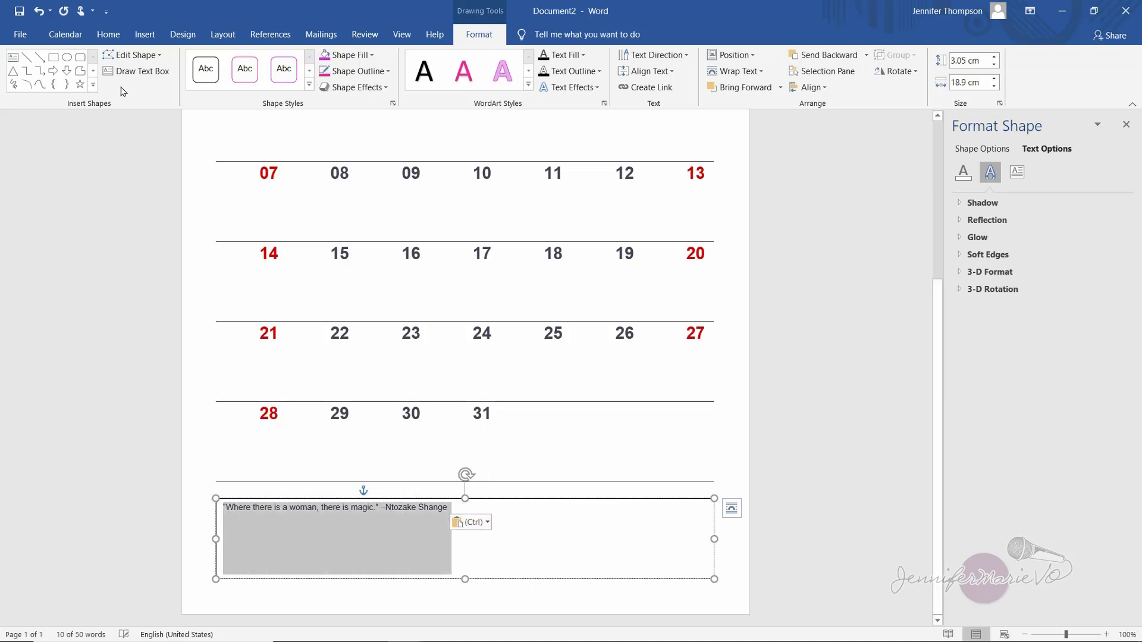
{"action": "left_click", "coordinate": [107, 37]}
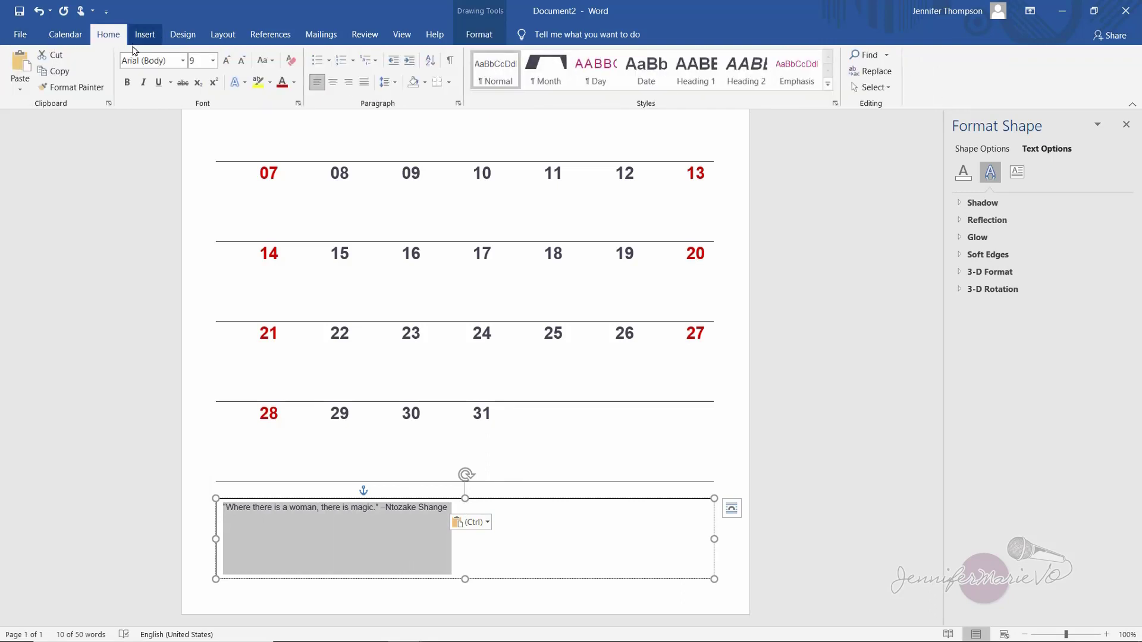
{"action": "left_click", "coordinate": [183, 62]}
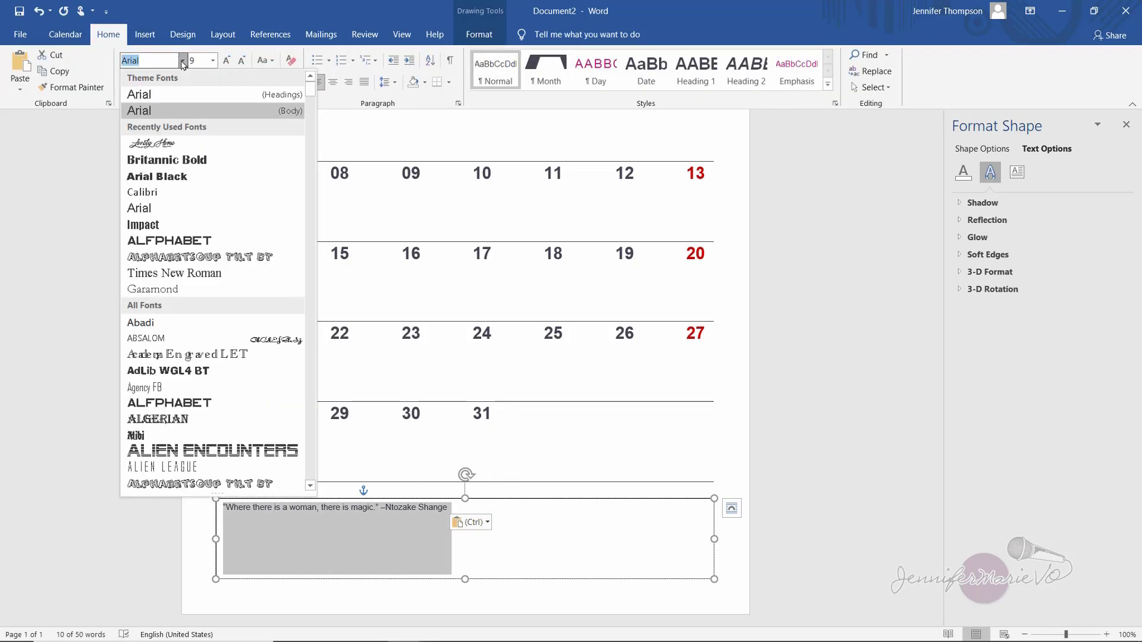
{"action": "left_click", "coordinate": [182, 148]}
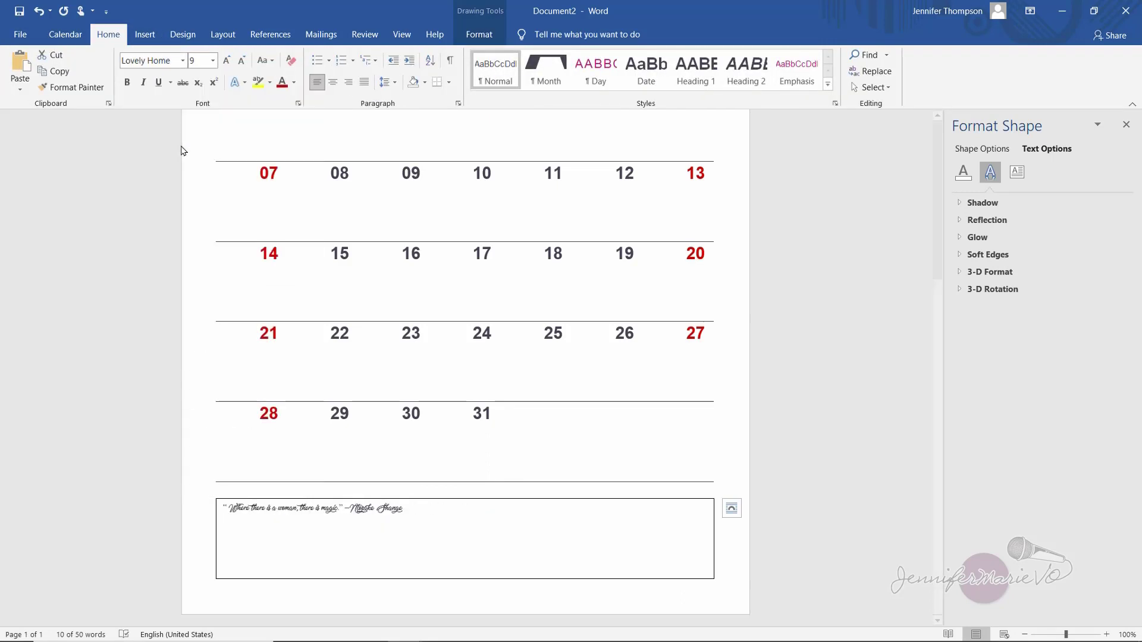
- Enlarge the quote text to 24 pt and centre it within the text box
{"action": "left_click", "coordinate": [228, 61]}
{"action": "left_click", "coordinate": [227, 61]}
{"action": "left_click", "coordinate": [227, 61]}
{"action": "left_click", "coordinate": [228, 61]}
{"action": "left_click", "coordinate": [227, 62]}
{"action": "left_click", "coordinate": [227, 61]}
{"action": "left_click", "coordinate": [227, 61]}
{"action": "left_click", "coordinate": [228, 61]}
{"action": "left_click", "coordinate": [227, 61]}
{"action": "left_click", "coordinate": [589, 540]}
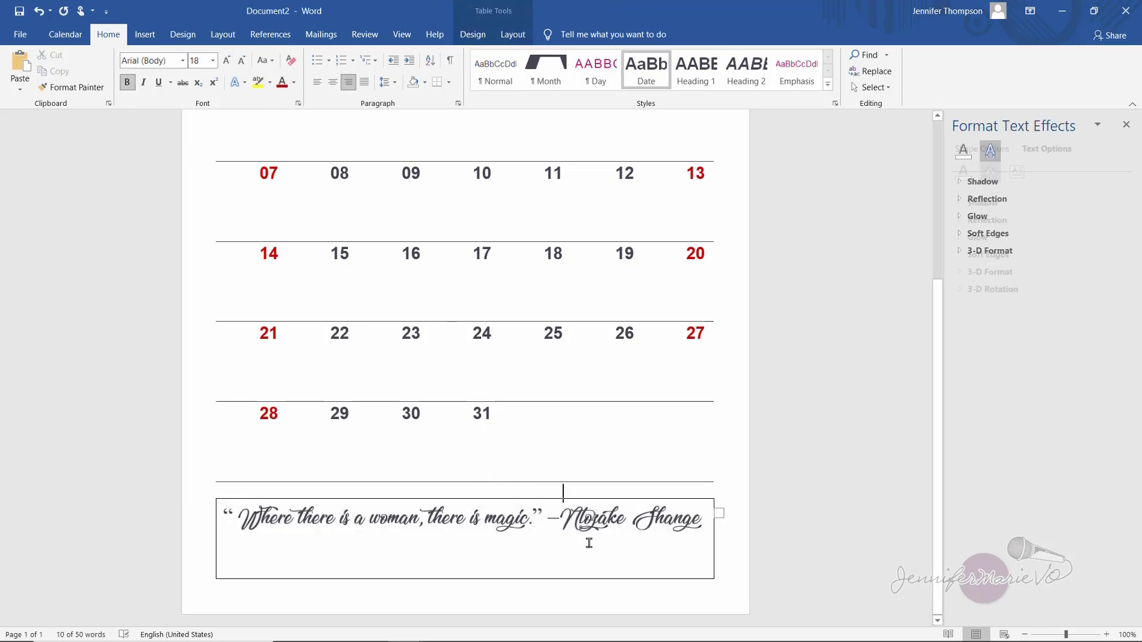
{"action": "key", "text": "Escape"}
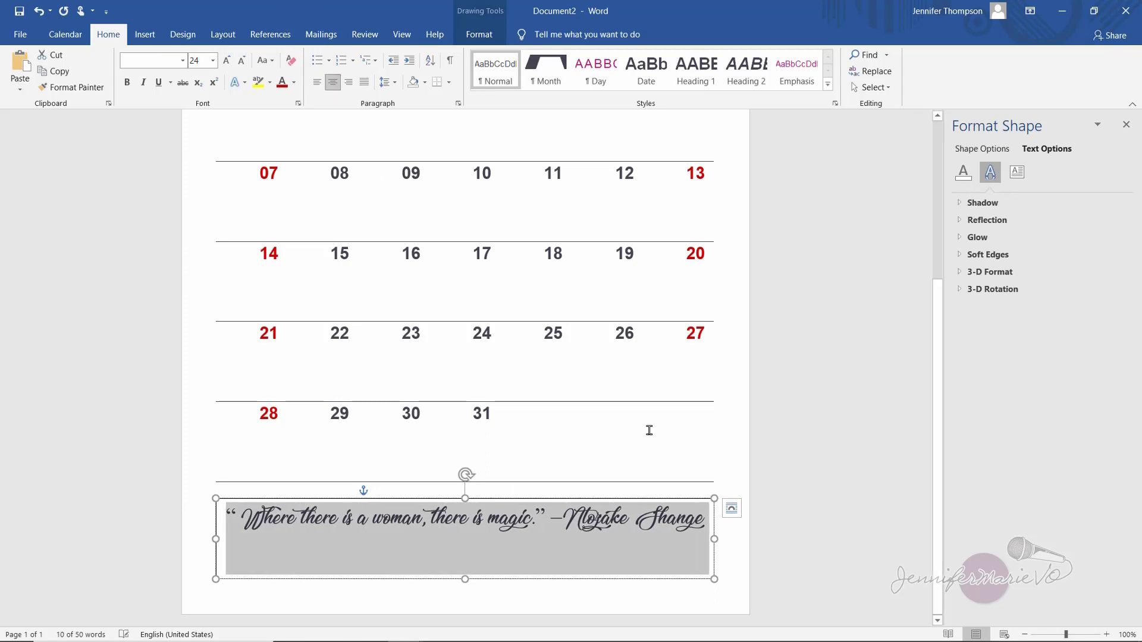
- Set the quote text box's line to No line so it has no outline
{"action": "left_click", "coordinate": [765, 515]}
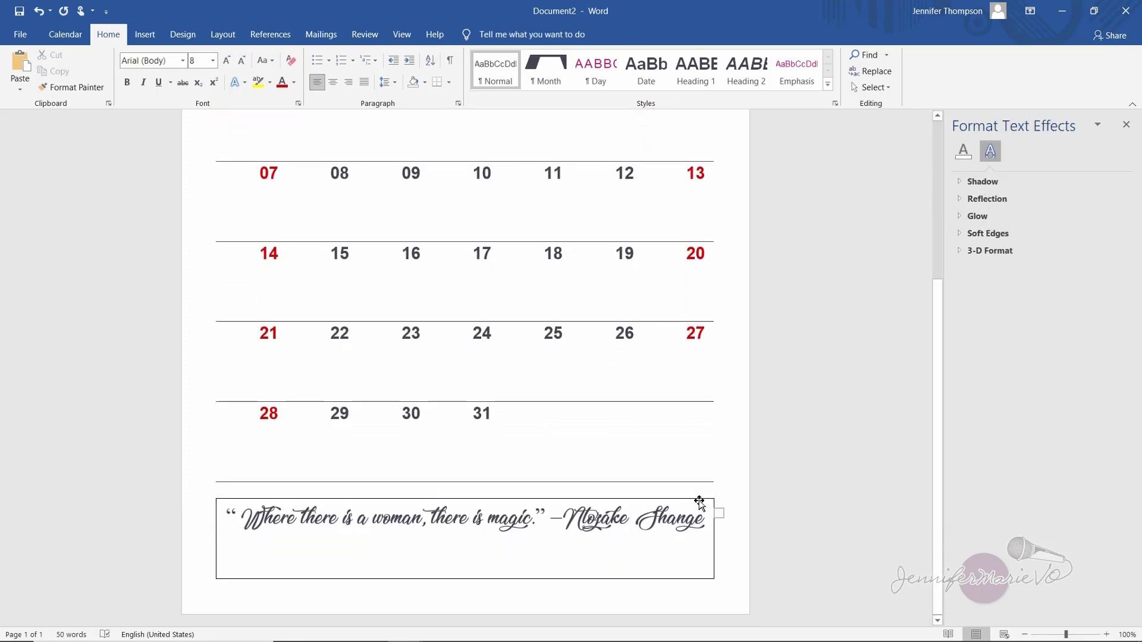
{"action": "left_click", "coordinate": [700, 503]}
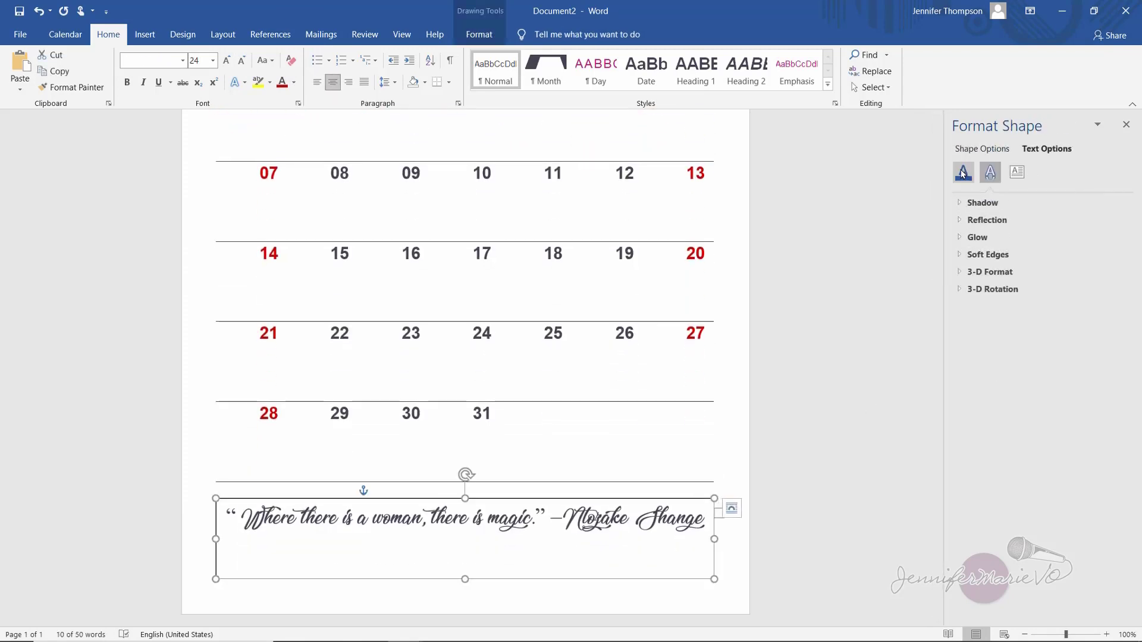
{"action": "left_click", "coordinate": [978, 150]}
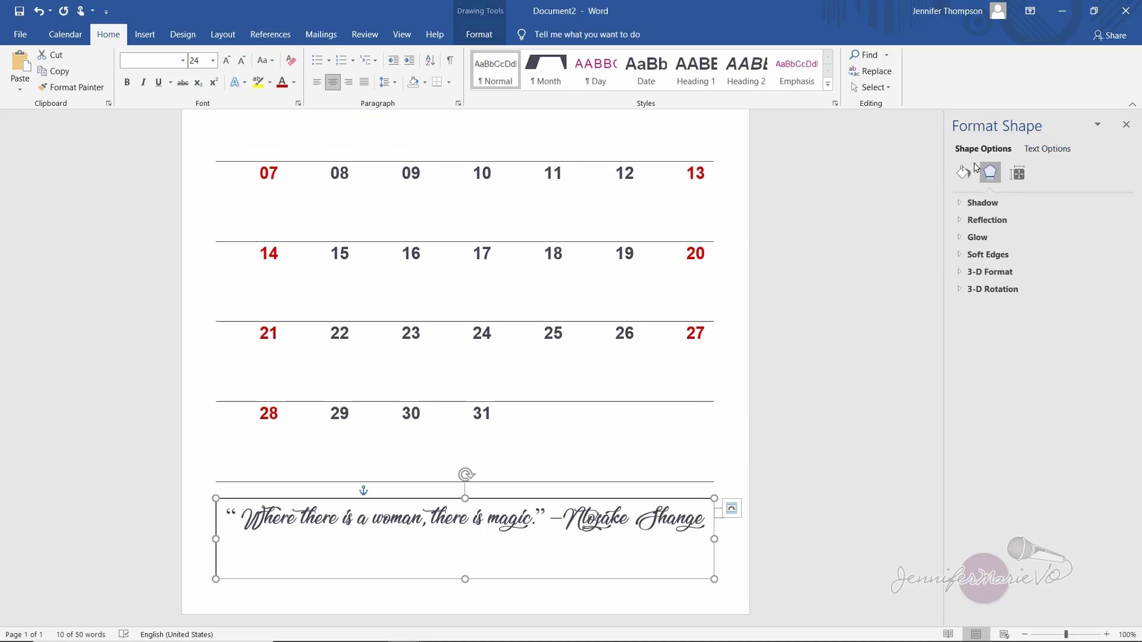
{"action": "left_click", "coordinate": [963, 174]}
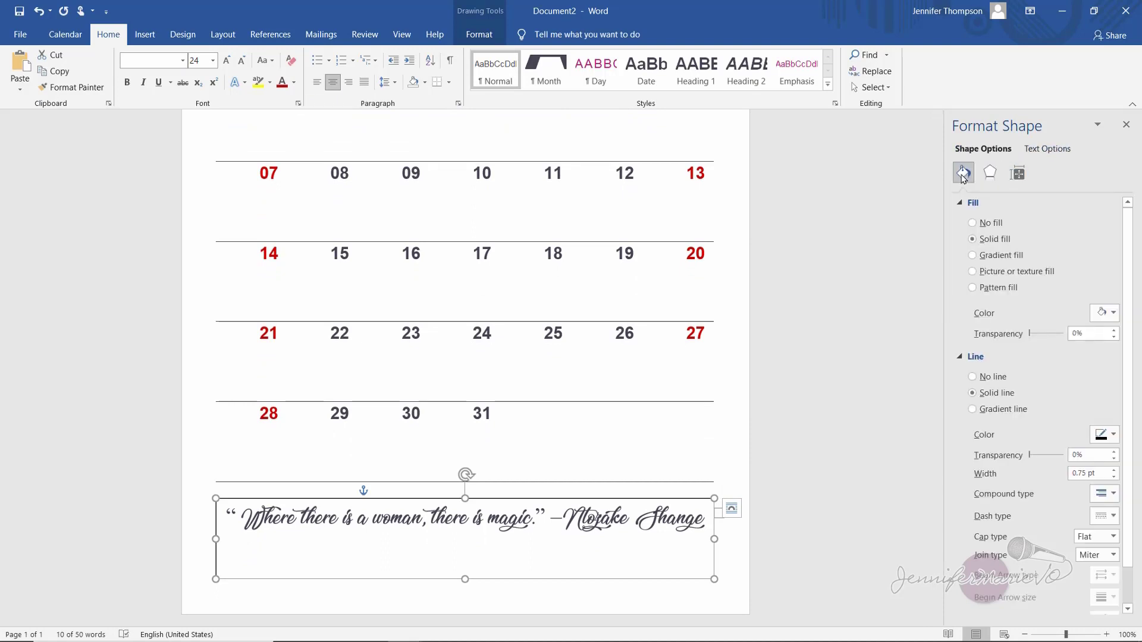
{"action": "left_click", "coordinate": [973, 376]}
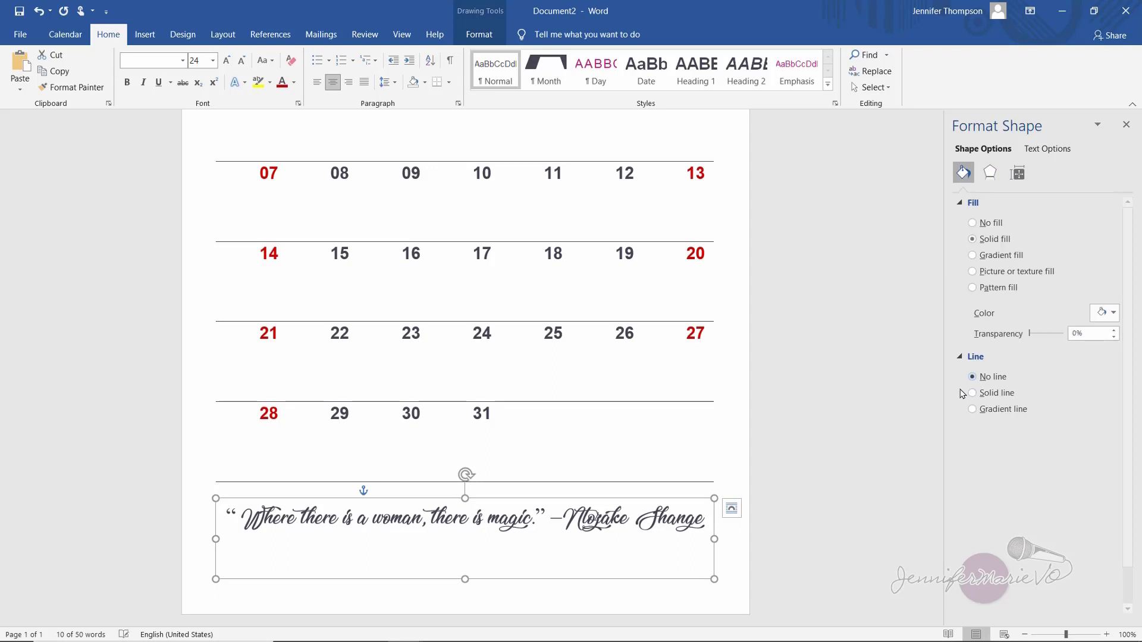
{"action": "left_click", "coordinate": [857, 459]}
{"action": "scroll", "coordinate": [785, 518], "scroll_direction": "down", "scroll_amount": 1}
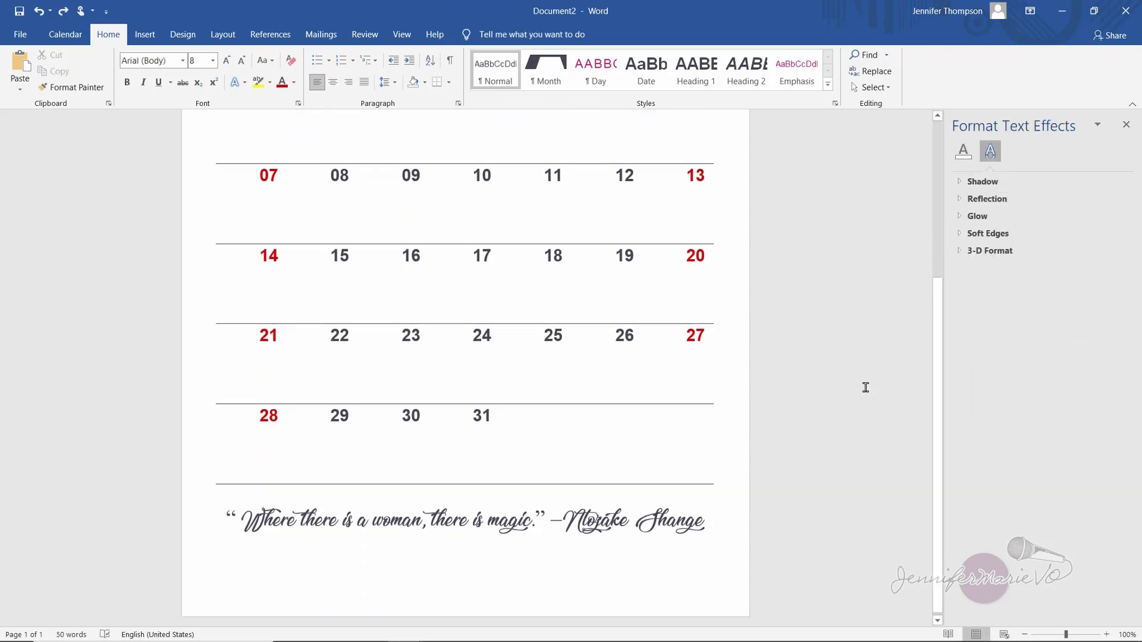
{"action": "scroll", "coordinate": [866, 387], "scroll_direction": "up", "scroll_amount": 4}
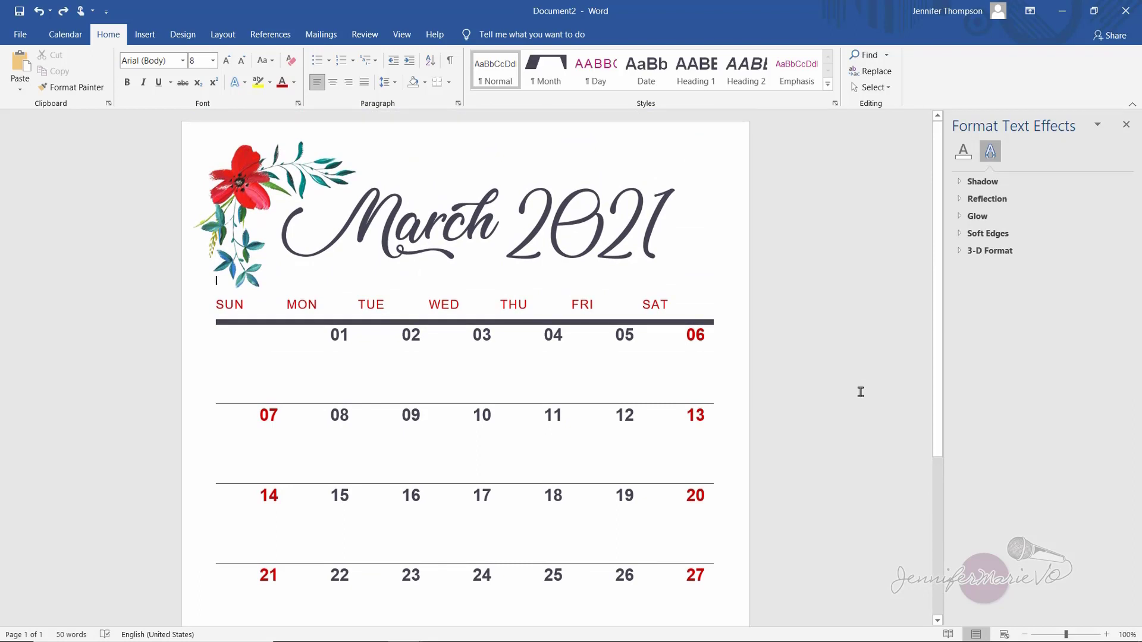
{"action": "scroll", "coordinate": [767, 306], "scroll_direction": "down", "scroll_amount": 4}
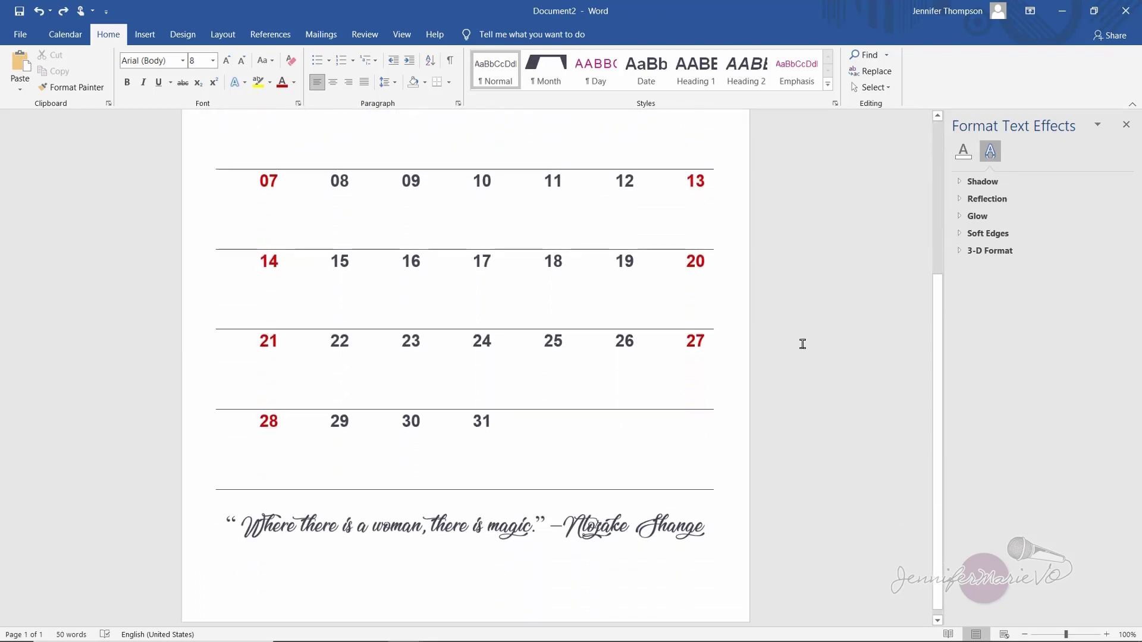
{"action": "scroll", "coordinate": [804, 344], "scroll_direction": "up", "scroll_amount": 4}
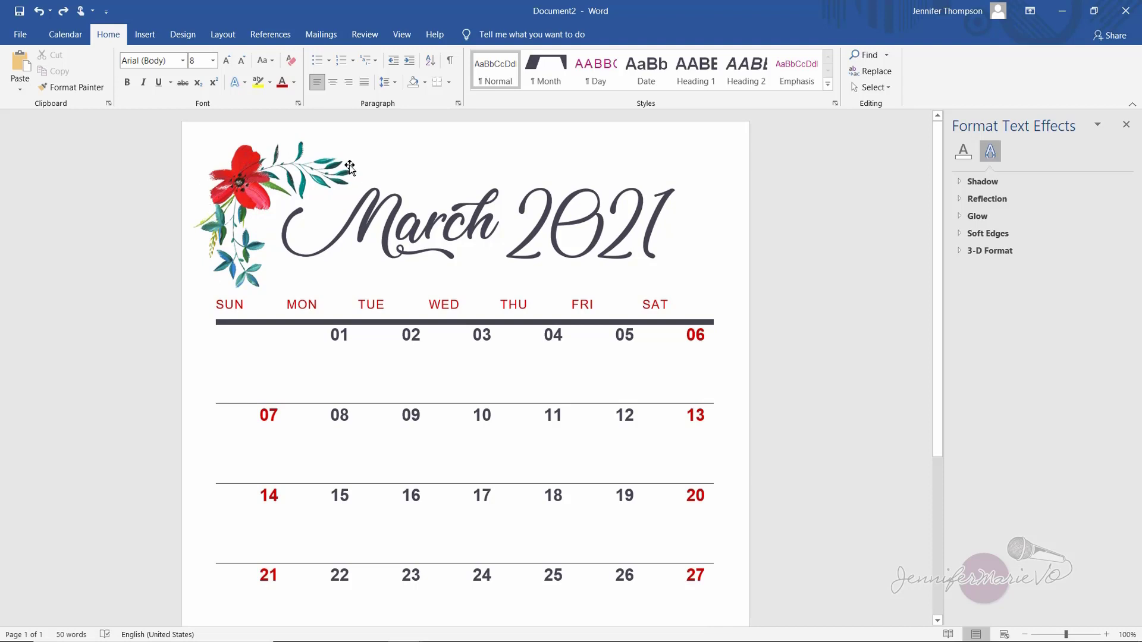
- Regenerate the calendar dates for April 2021 using Select New Dates
{"action": "left_click", "coordinate": [64, 34]}
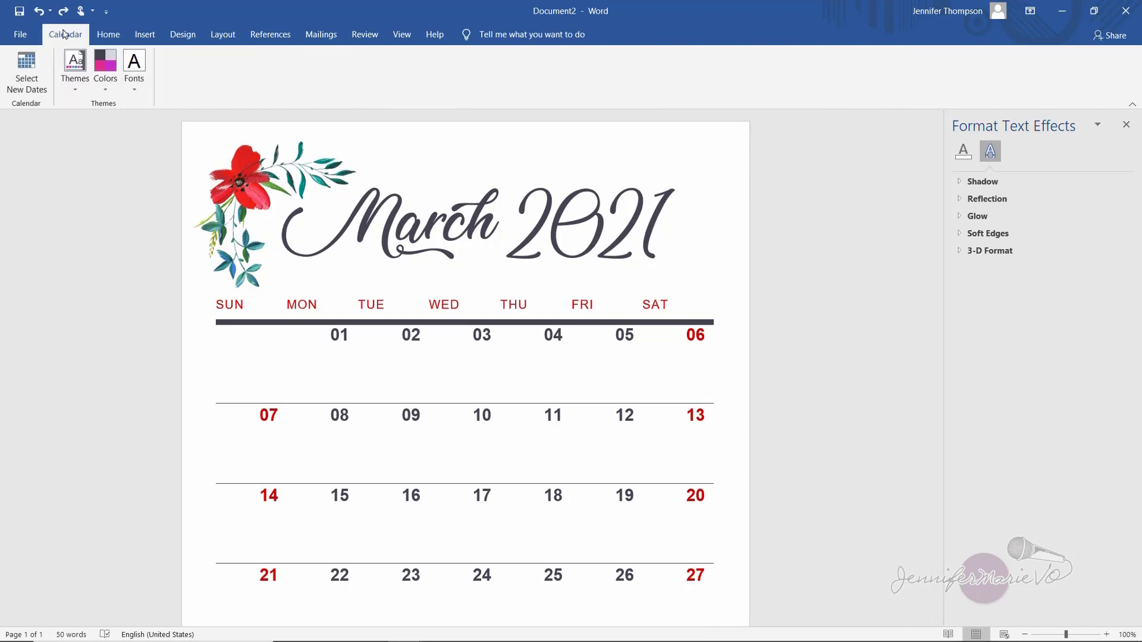
{"action": "left_click", "coordinate": [27, 83]}
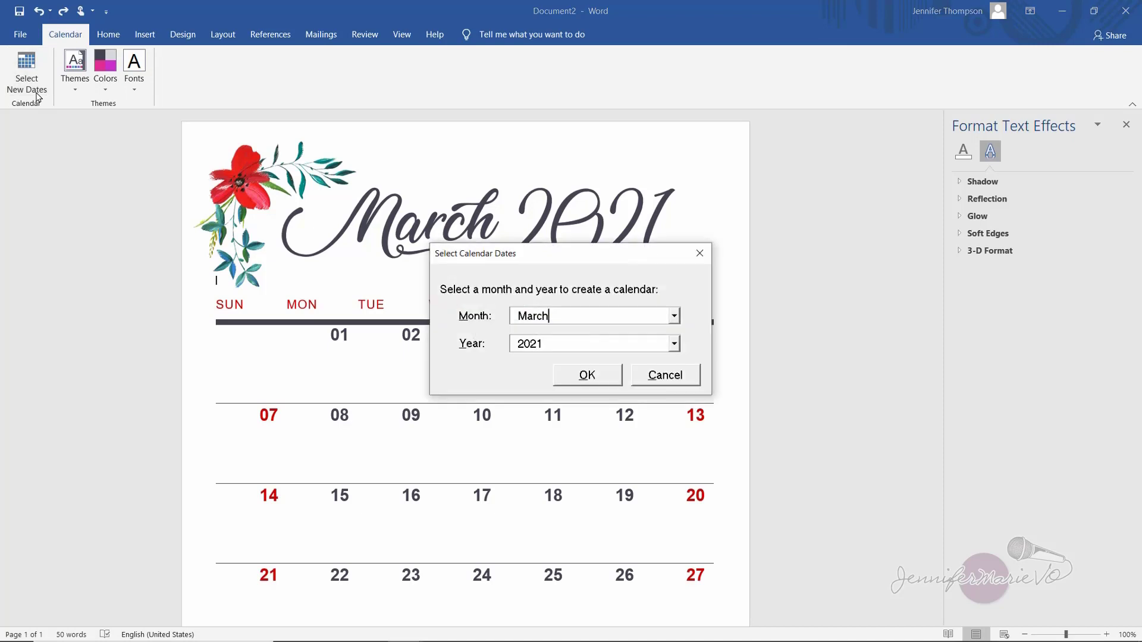
{"action": "left_click", "coordinate": [673, 316]}
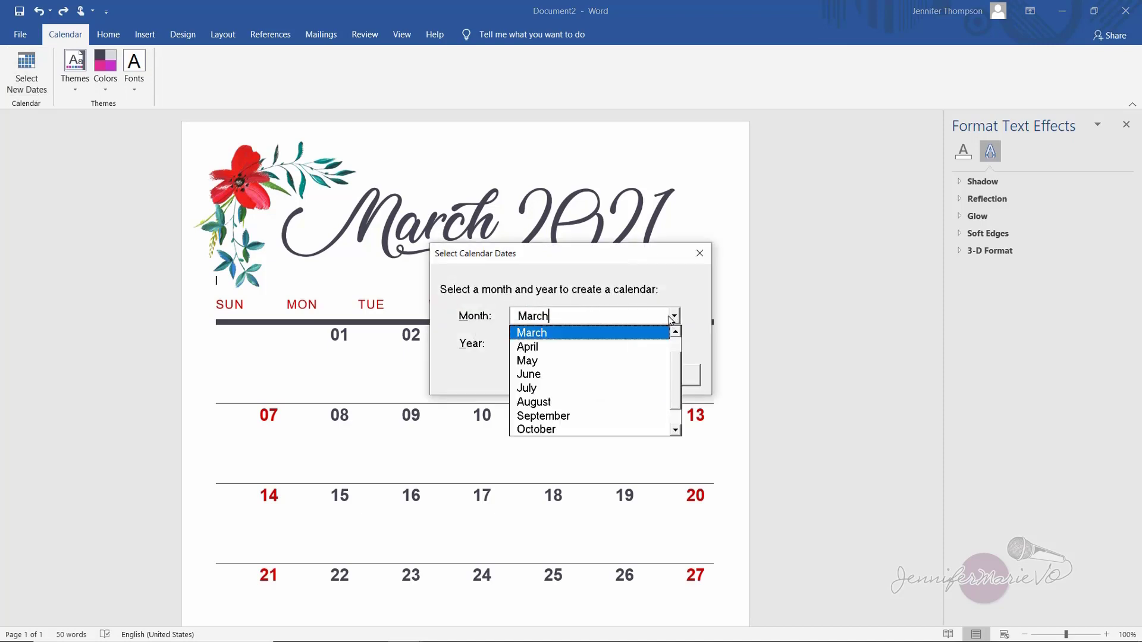
{"action": "left_click", "coordinate": [651, 347]}
{"action": "left_click", "coordinate": [583, 375]}
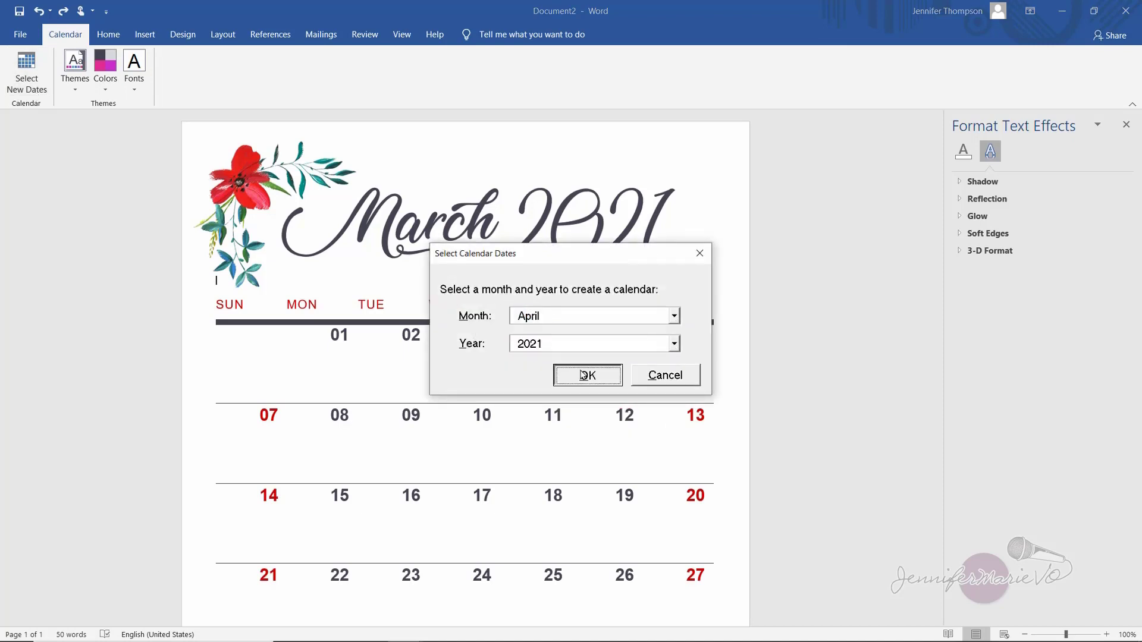
{"action": "left_click", "coordinate": [739, 383]}
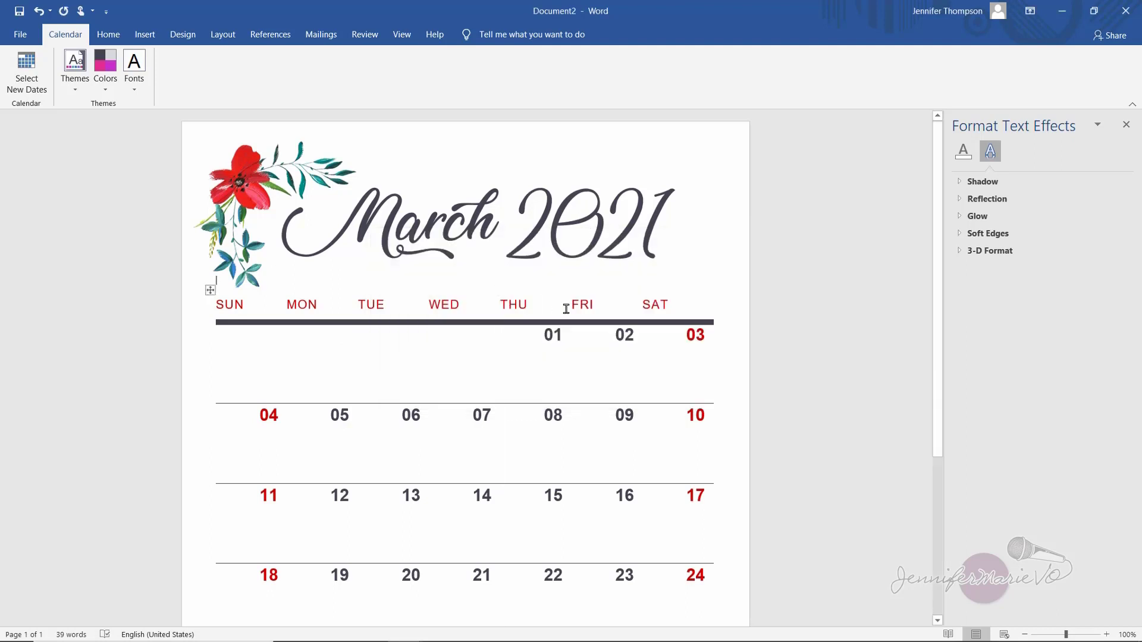
- Replace 'March' with 'April' in the script title so it reads April 2021
{"action": "left_click", "coordinate": [401, 34]}
{"action": "left_click_drag", "start_coordinate": [497, 223], "coordinate": [322, 235]}
{"action": "type", "text": "April"}
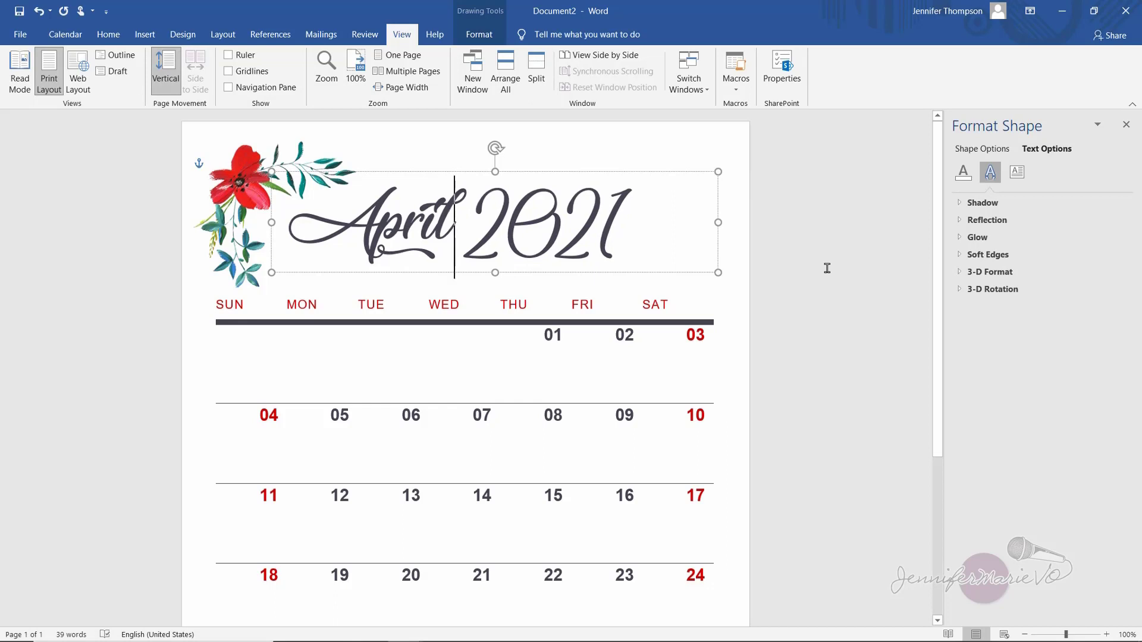
{"action": "left_click", "coordinate": [826, 268]}
{"action": "scroll", "coordinate": [810, 262], "scroll_direction": "down", "scroll_amount": 4}
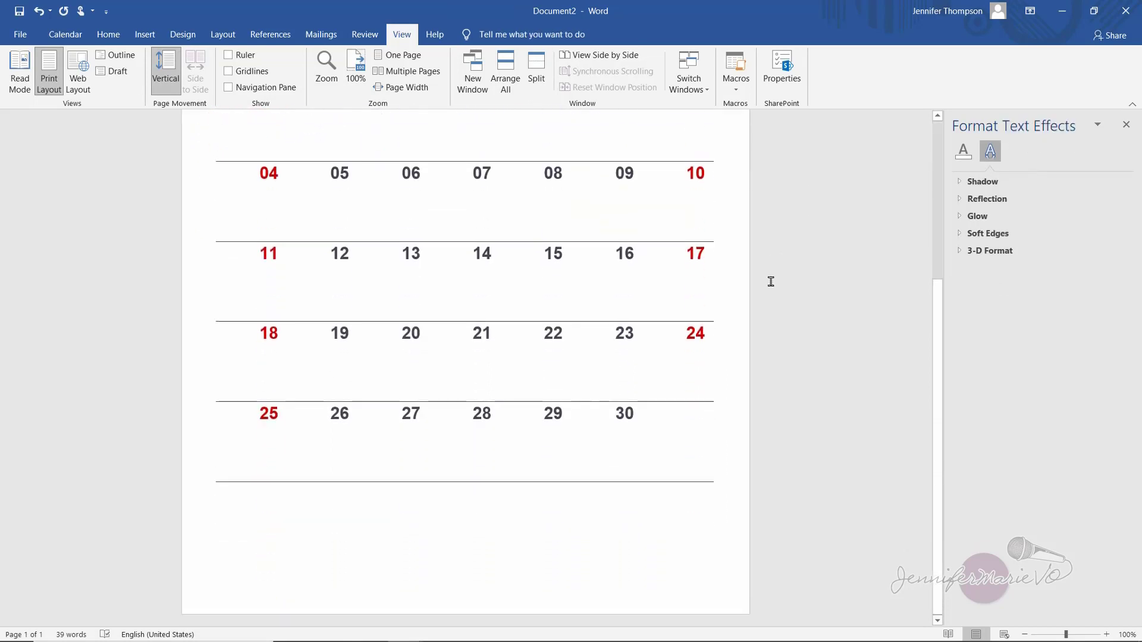
{"action": "scroll", "coordinate": [771, 281], "scroll_direction": "up", "scroll_amount": 4}
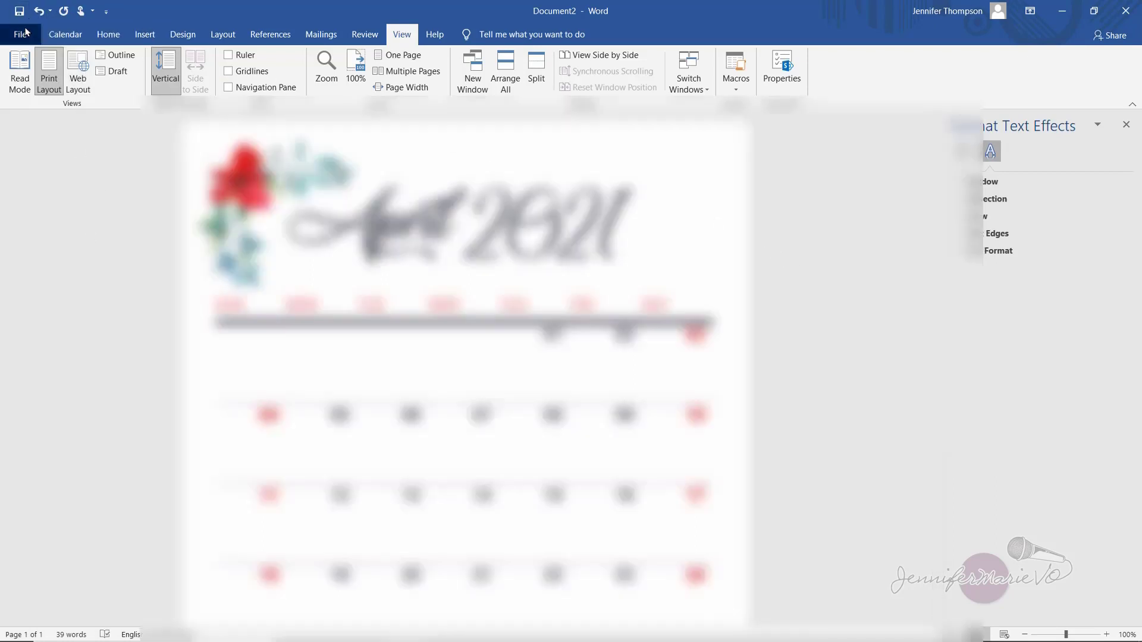
- Save the calendar as a PDF named April-2021-Calendar in the recent folder
{"action": "left_click", "coordinate": [24, 33]}
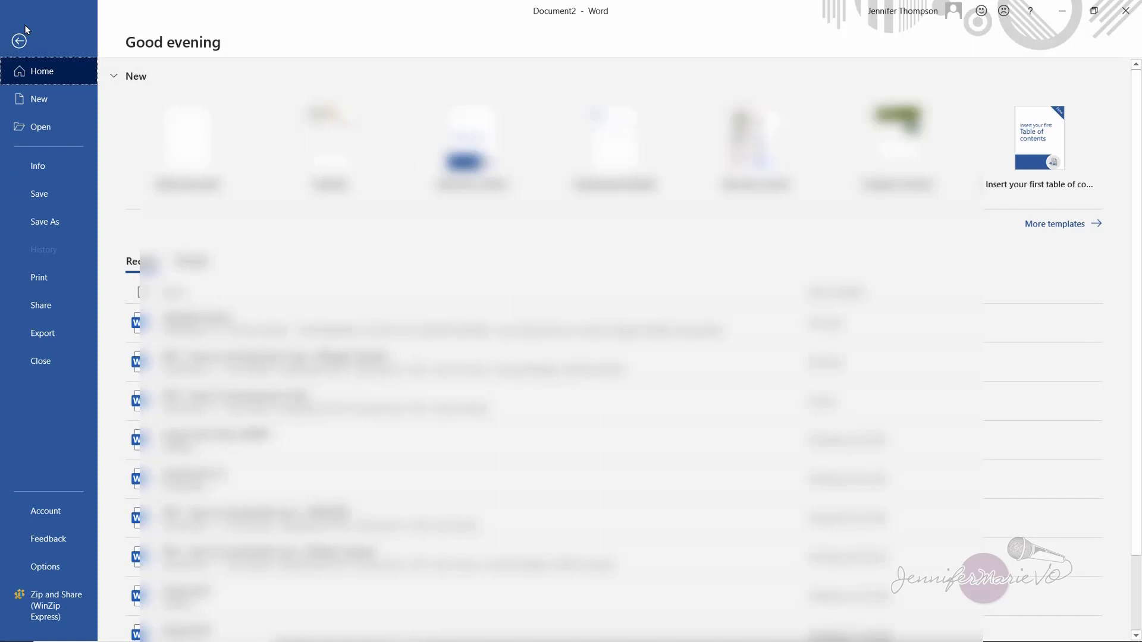
{"action": "left_click", "coordinate": [52, 225]}
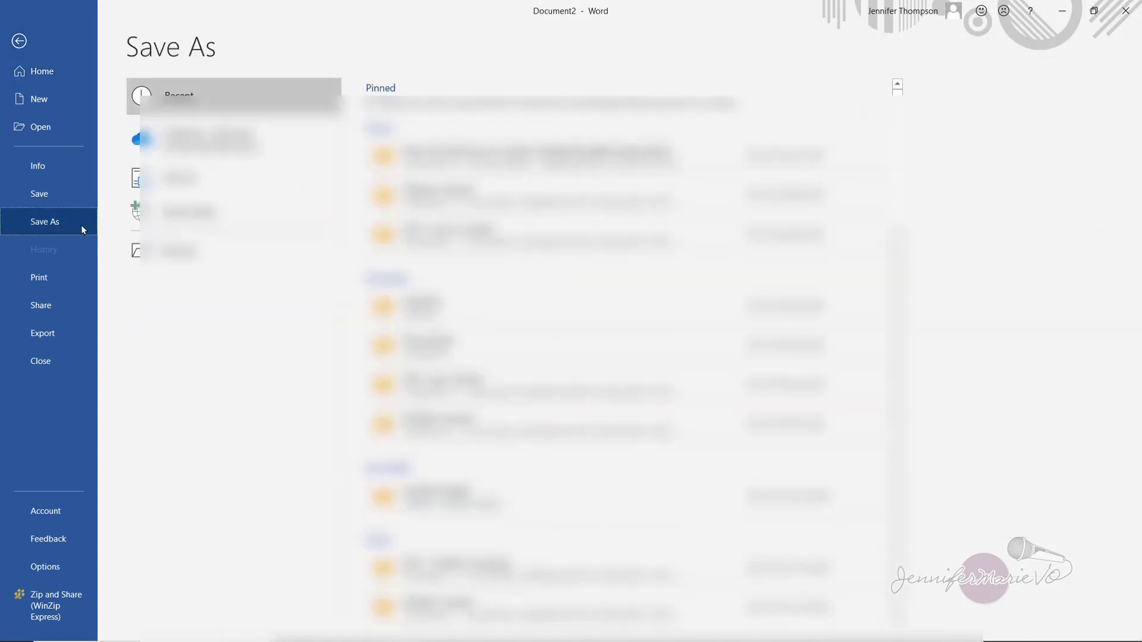
{"action": "left_click", "coordinate": [500, 306]}
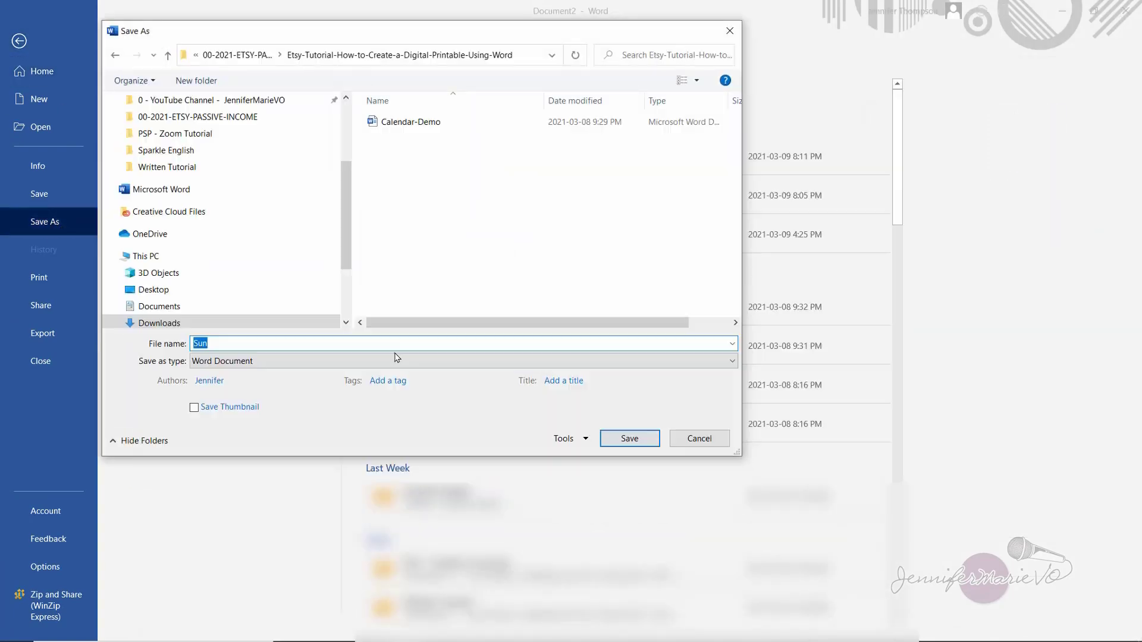
{"action": "left_click", "coordinate": [393, 360]}
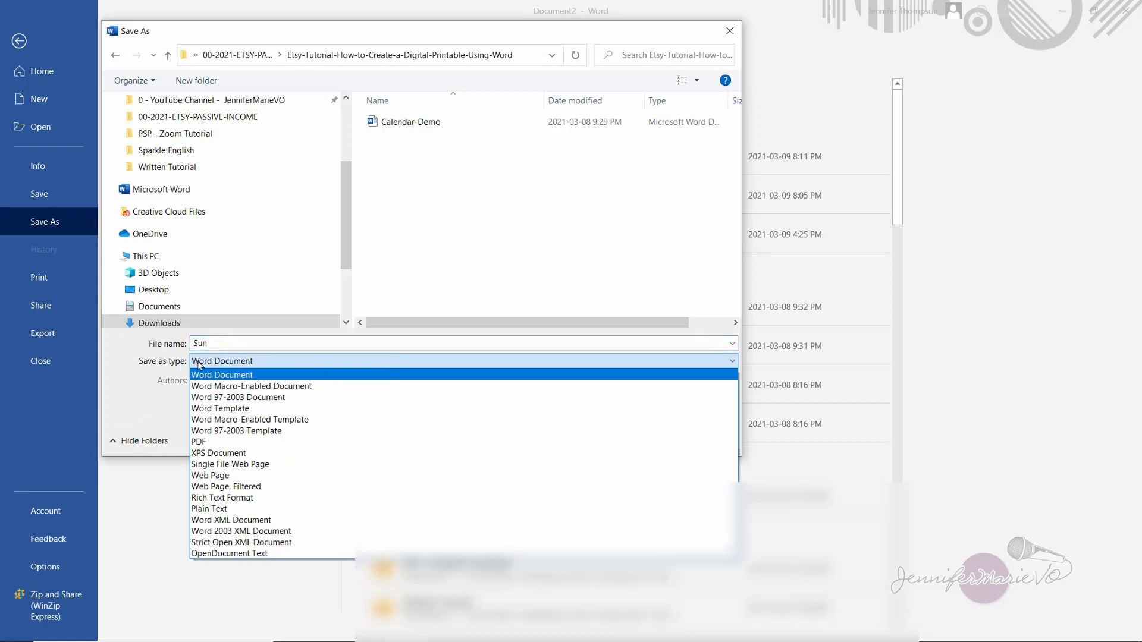
{"action": "left_click", "coordinate": [208, 446]}
{"action": "double_click", "coordinate": [240, 345]}
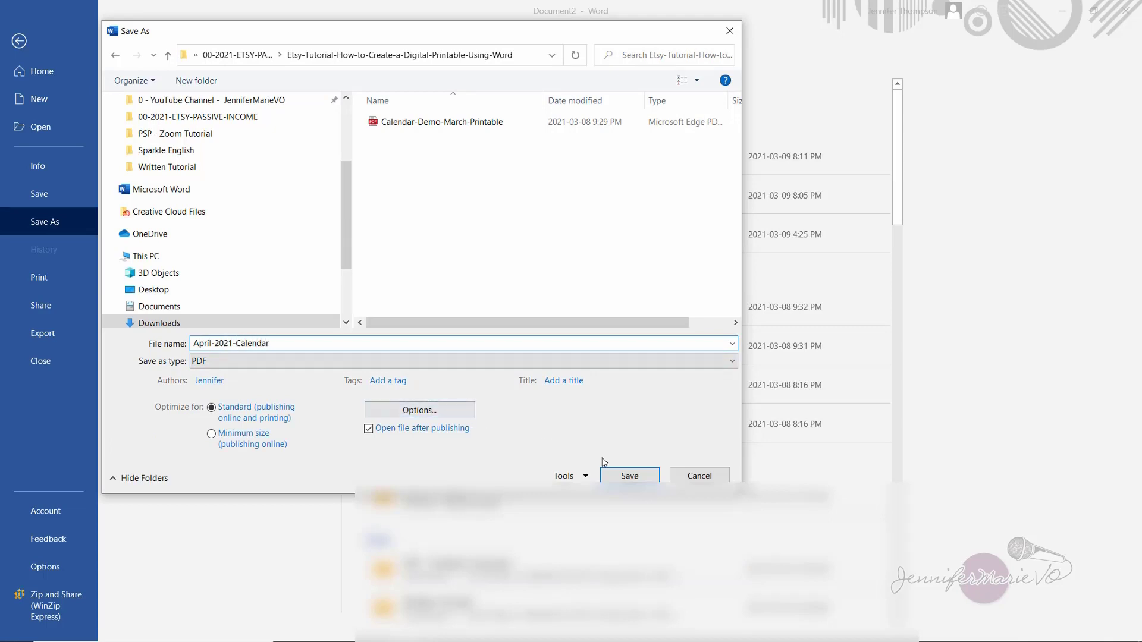
{"action": "left_click", "coordinate": [638, 474]}
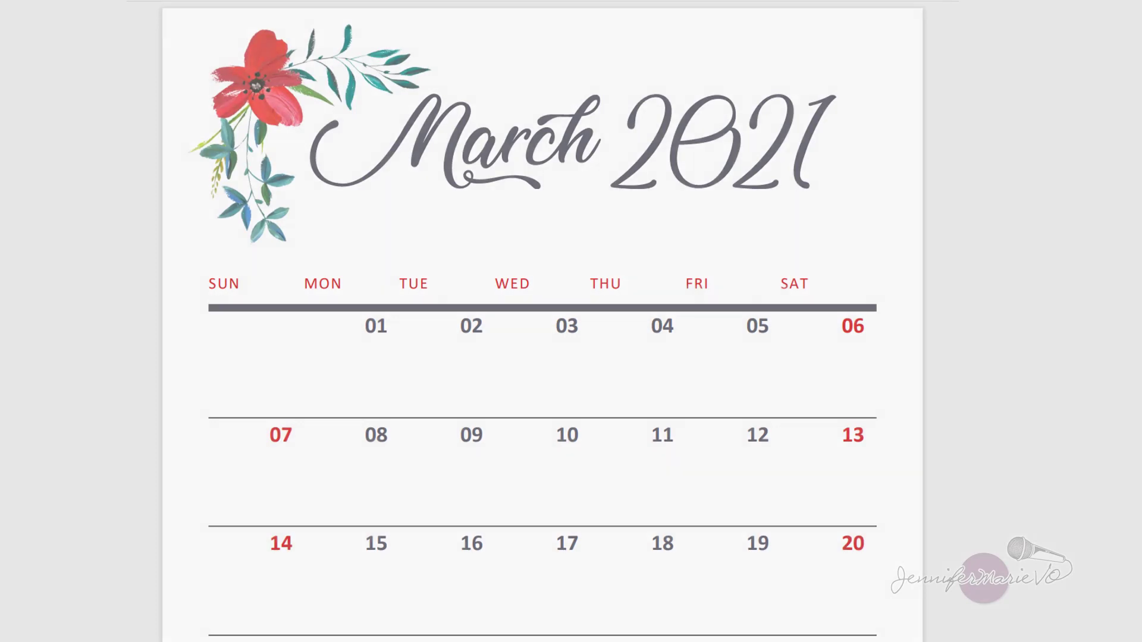